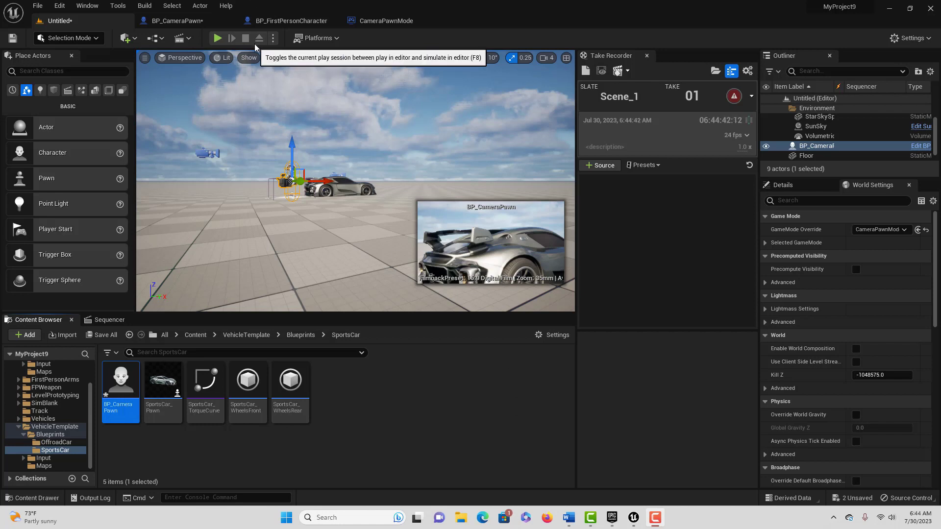
Play the level and fly the game camera around the sports car, then launch Unreal Engine 5.2.1.
{"action": "left_click", "coordinate": [217, 38]}
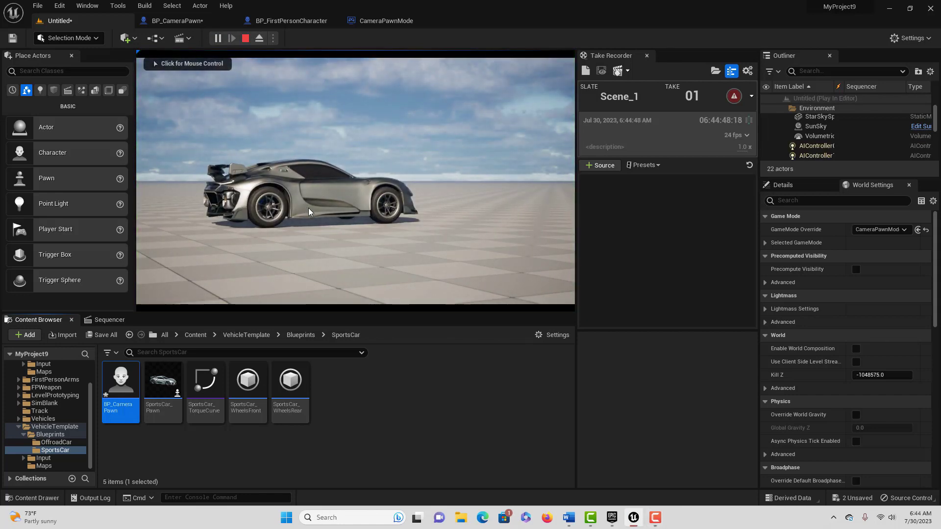
{"action": "left_click", "coordinate": [308, 207]}
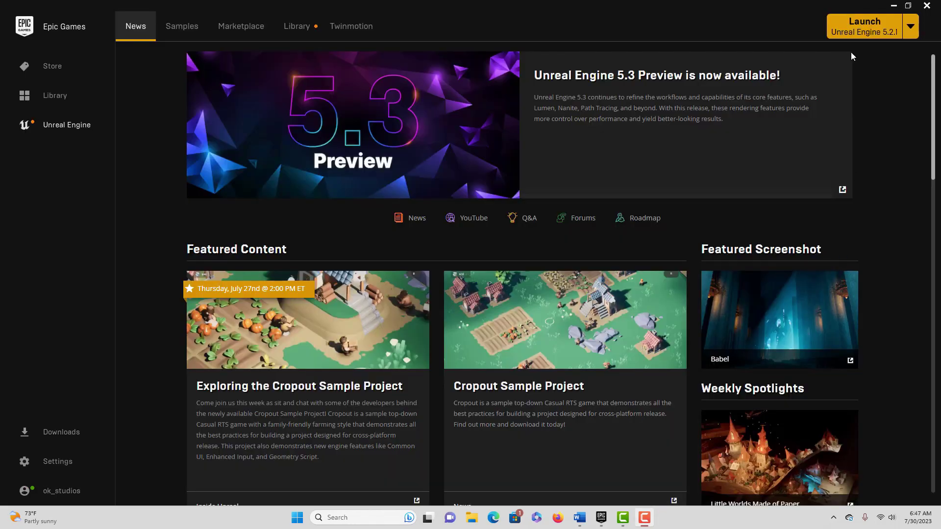
{"action": "left_click", "coordinate": [874, 26]}
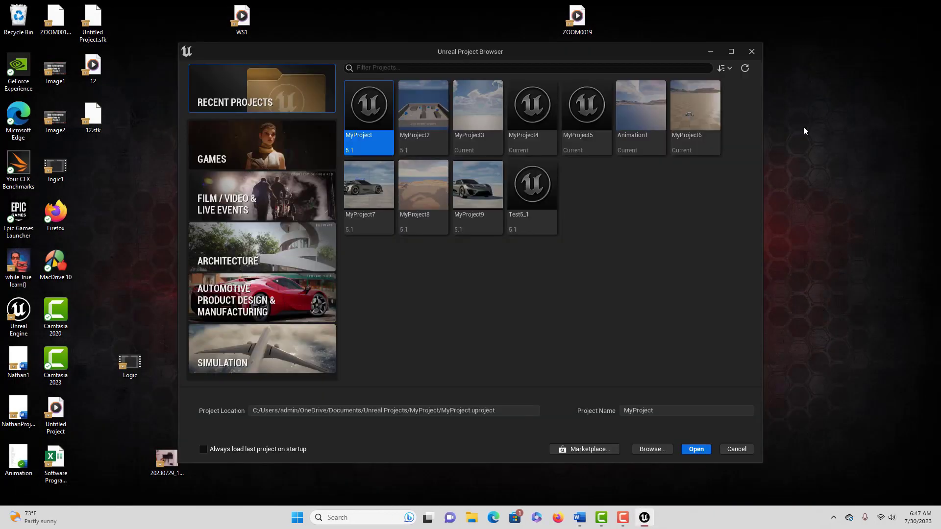
Maximize the Project Browser and create a Simulation Blank project named Pawn1.
{"action": "left_click", "coordinate": [731, 52]}
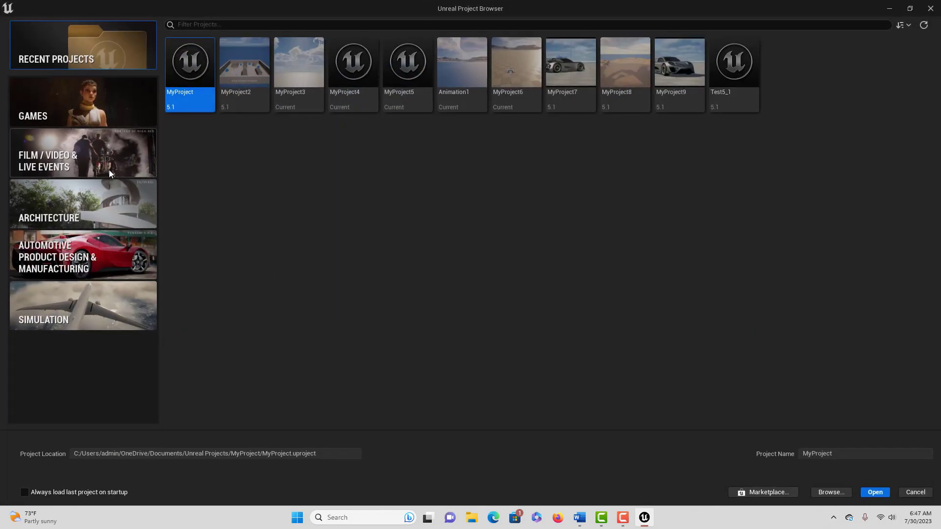
{"action": "left_click", "coordinate": [92, 301]}
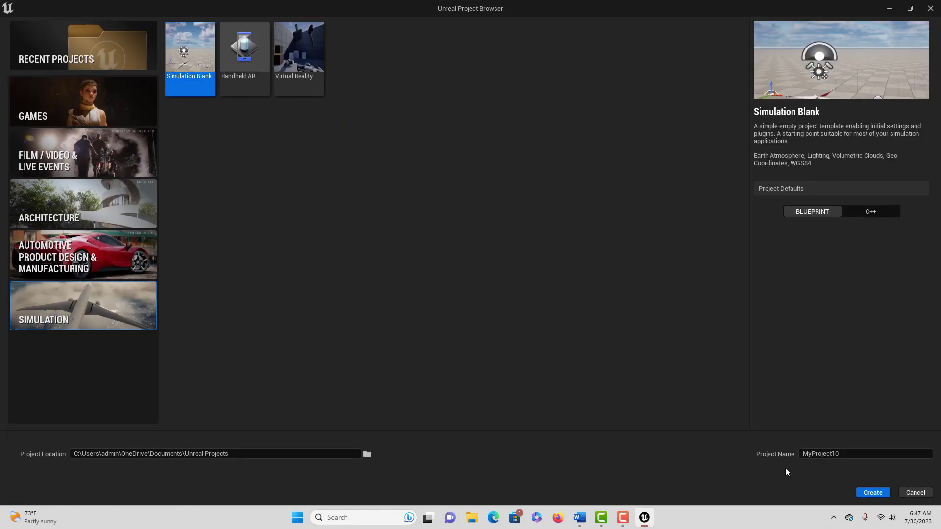
{"action": "left_click", "coordinate": [851, 455]}
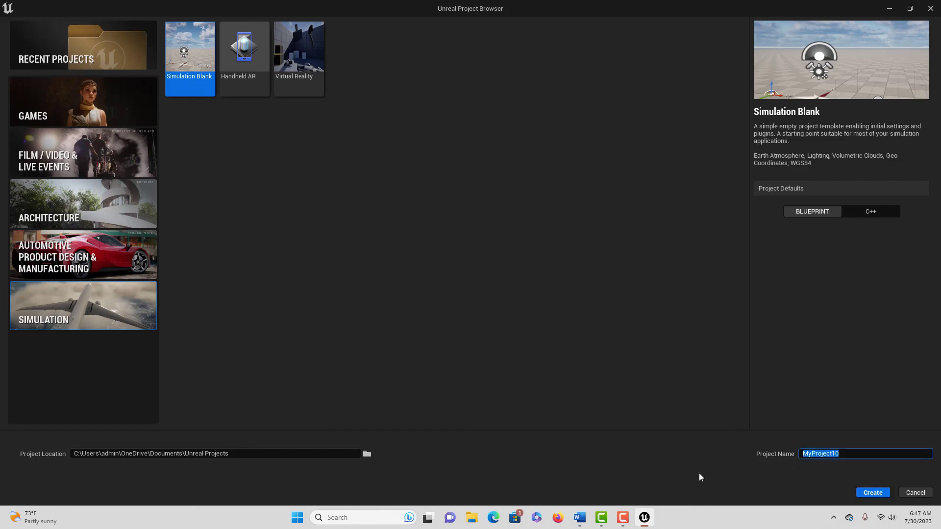
{"action": "type", "text": "Pawn1"}
{"action": "left_click", "coordinate": [883, 493]}
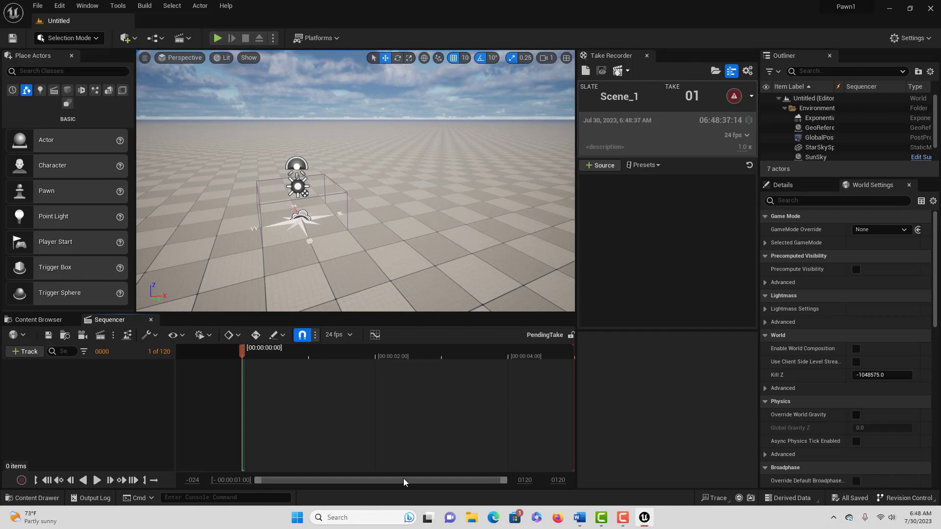
Switch to the Content Browser and bring up the + Add content list.
{"action": "left_click", "coordinate": [38, 319]}
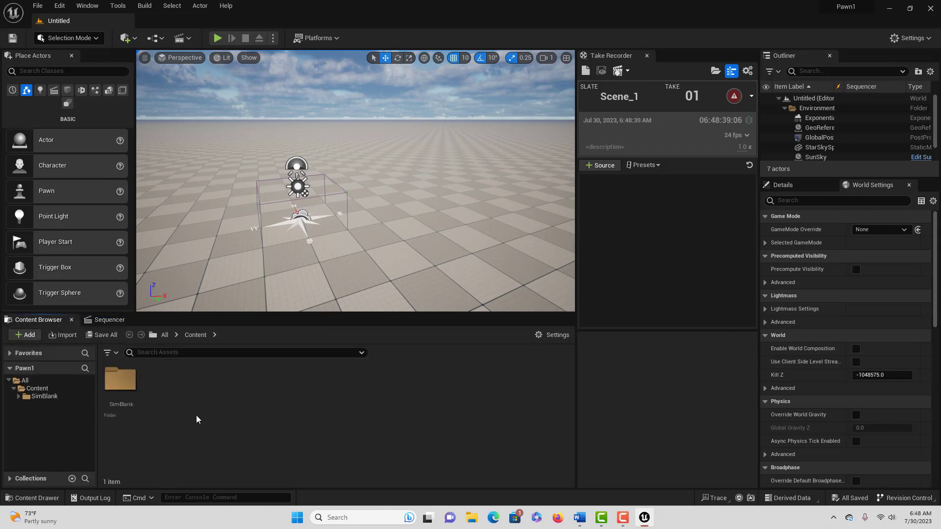
{"action": "left_click", "coordinate": [25, 338]}
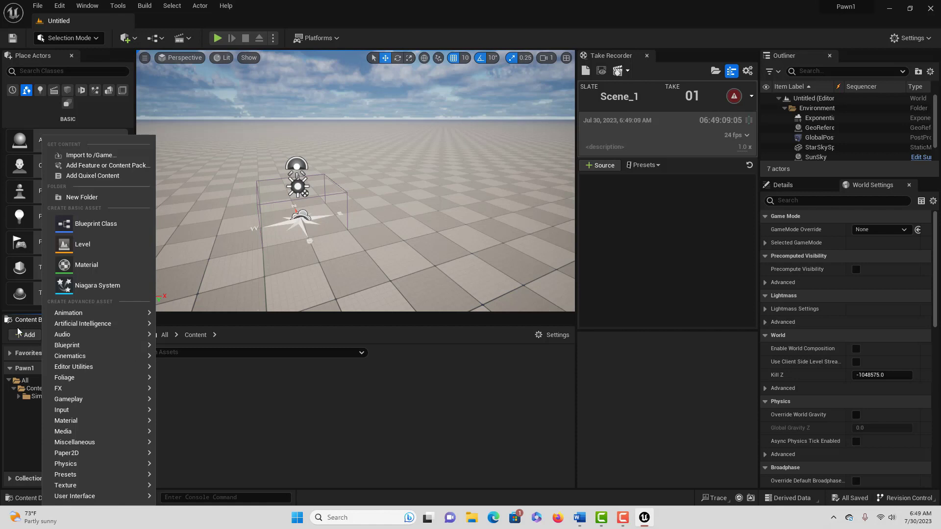
Add the Vehicle feature pack to the project.
{"action": "left_click", "coordinate": [86, 167]}
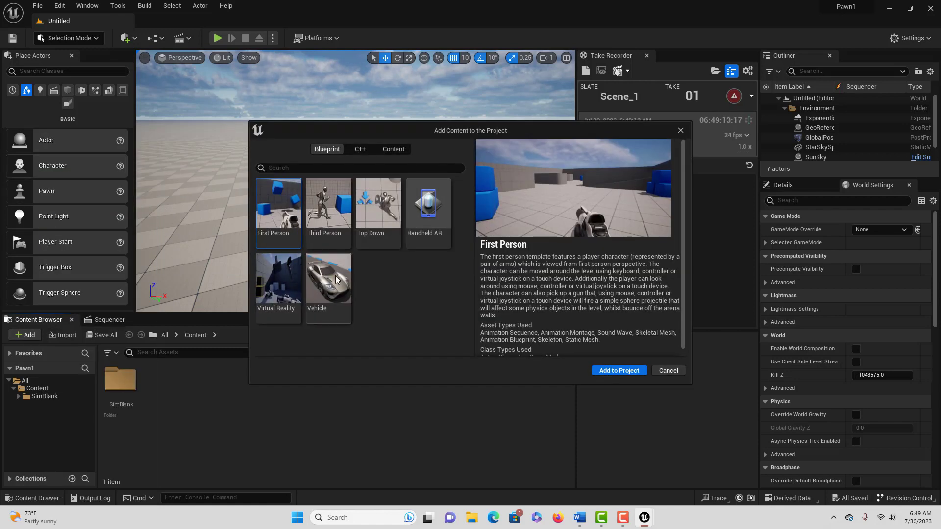
{"action": "left_click", "coordinate": [334, 276]}
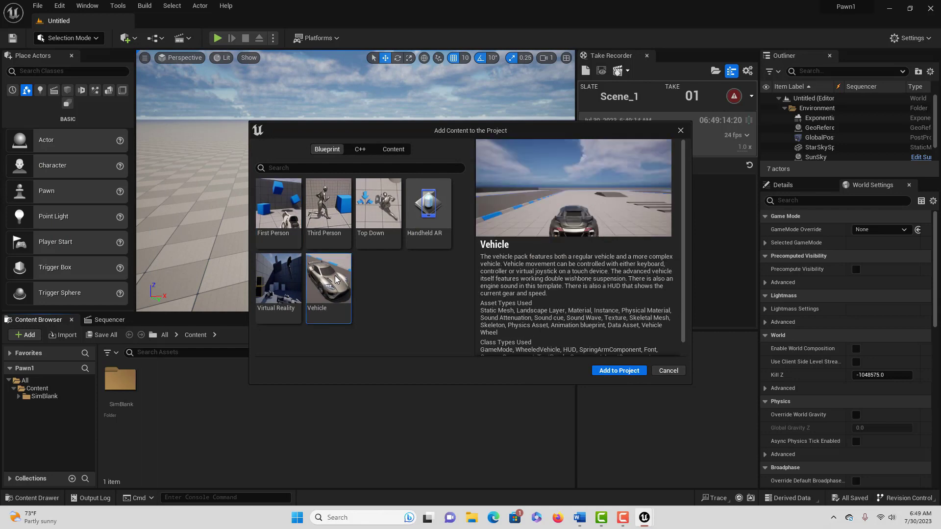
{"action": "left_click", "coordinate": [631, 375]}
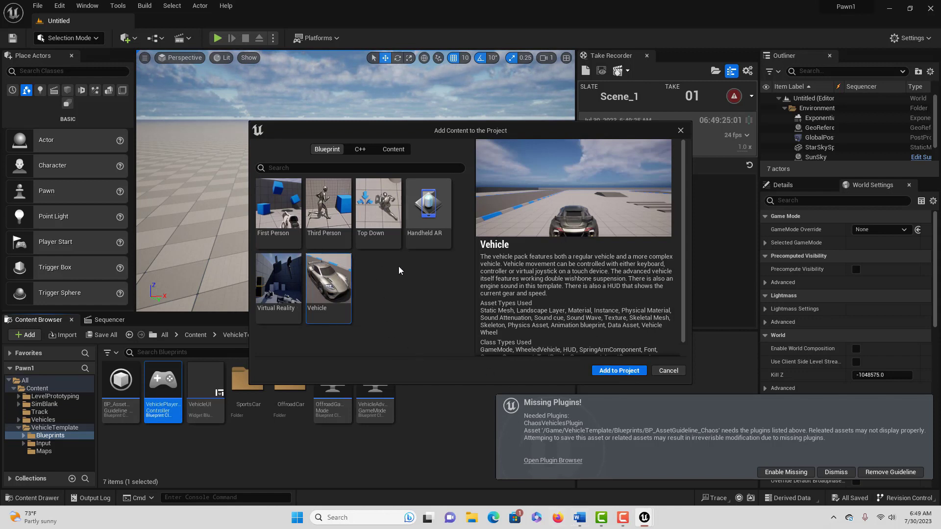
Enable the missing Chaos vehicle plugins, restart the editor, and show the Content Browser.
{"action": "left_click", "coordinate": [786, 473]}
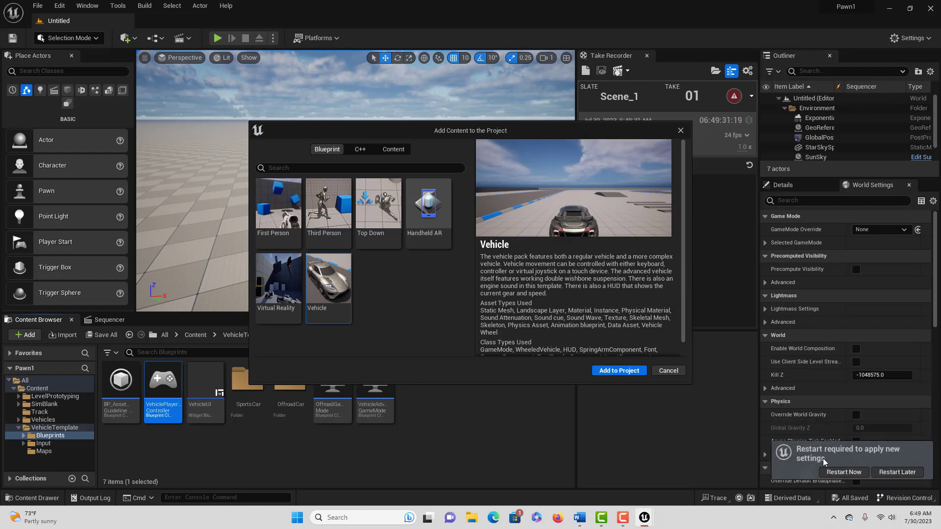
{"action": "left_click", "coordinate": [832, 473]}
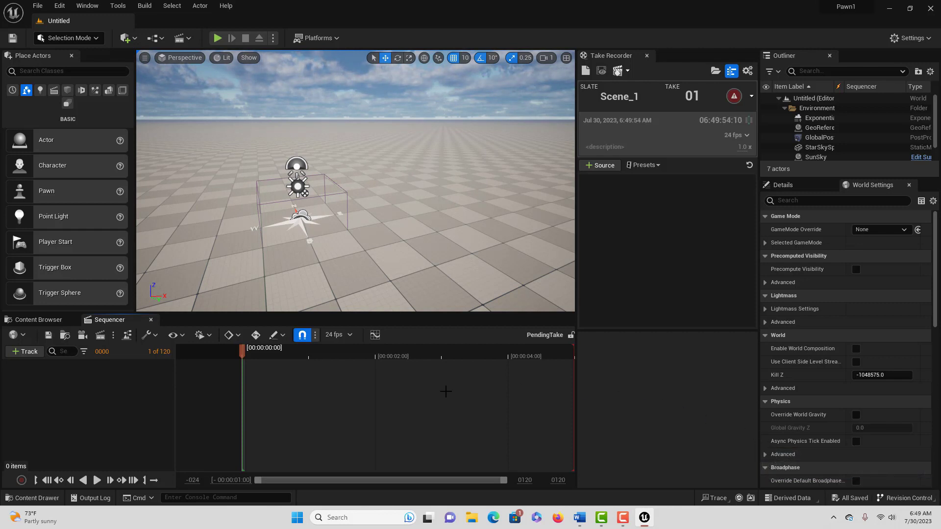
{"action": "left_click", "coordinate": [42, 318]}
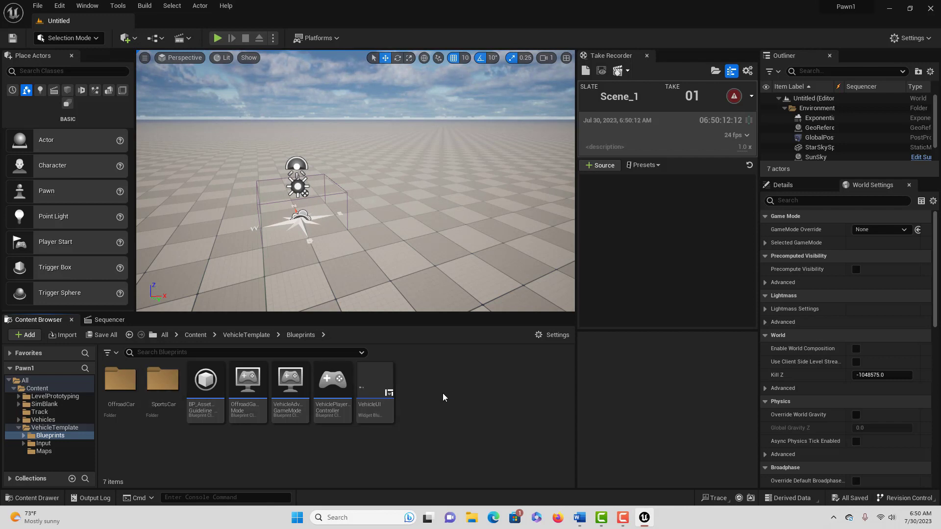
Add the First Person feature pack to the project and close the content pack chooser.
{"action": "left_click", "coordinate": [28, 337]}
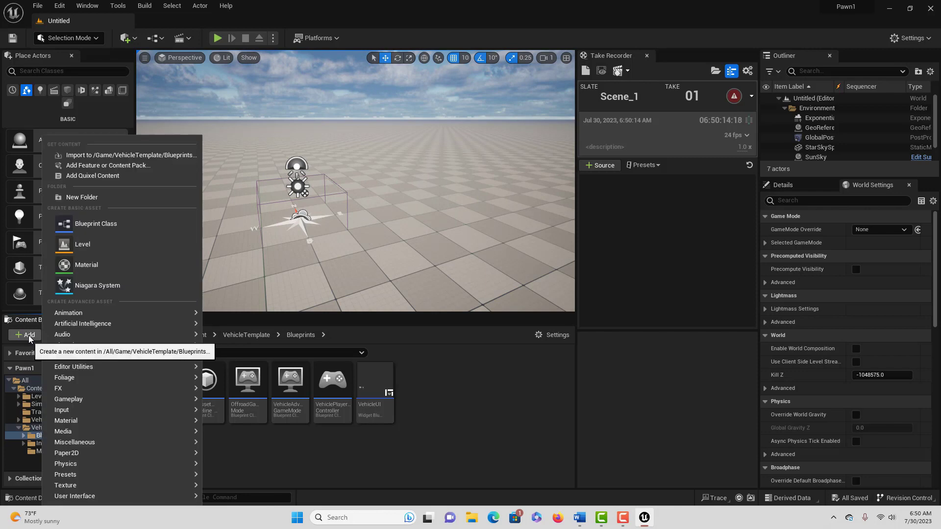
{"action": "left_click", "coordinate": [104, 166]}
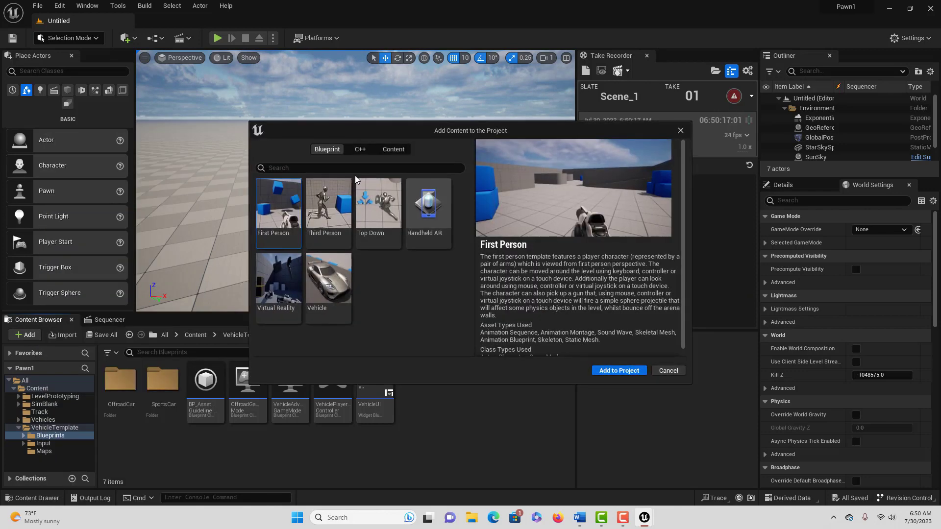
{"action": "left_click", "coordinate": [610, 372]}
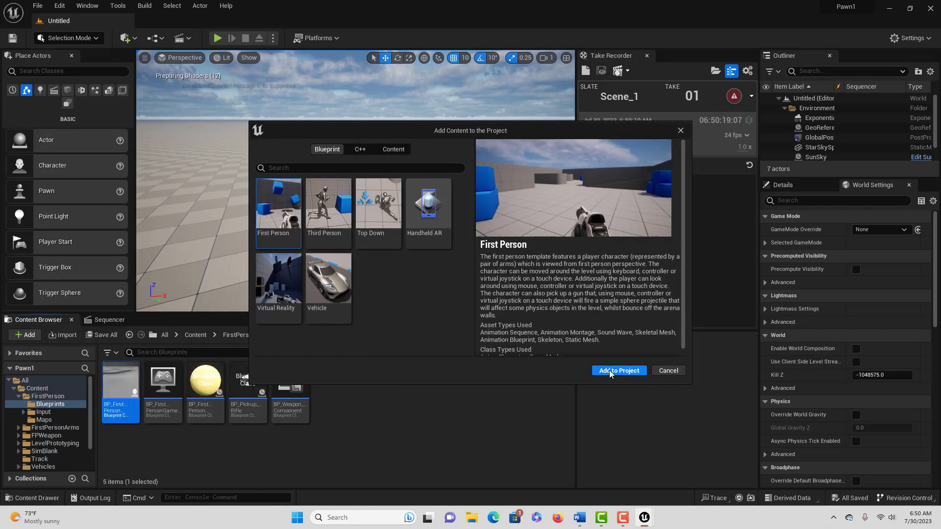
{"action": "left_click", "coordinate": [674, 371]}
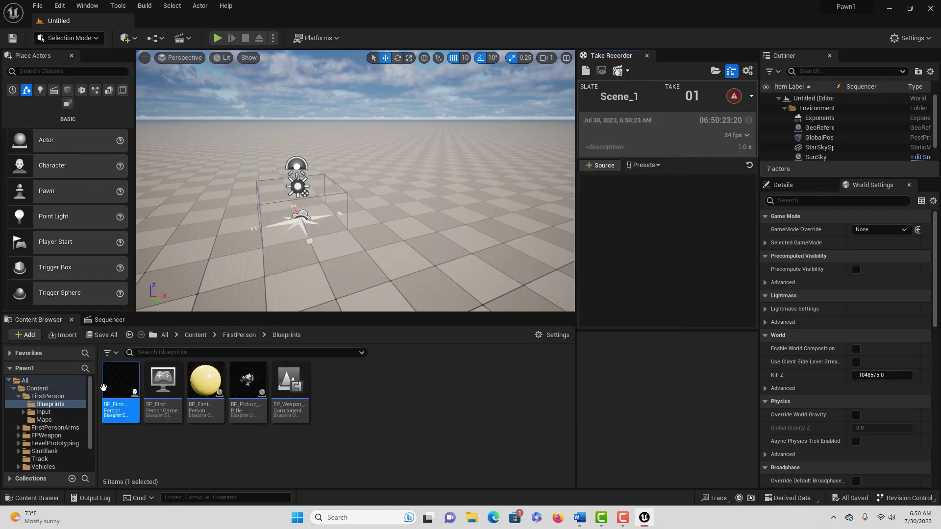
{"action": "mouse_move", "coordinate": [121, 384]}
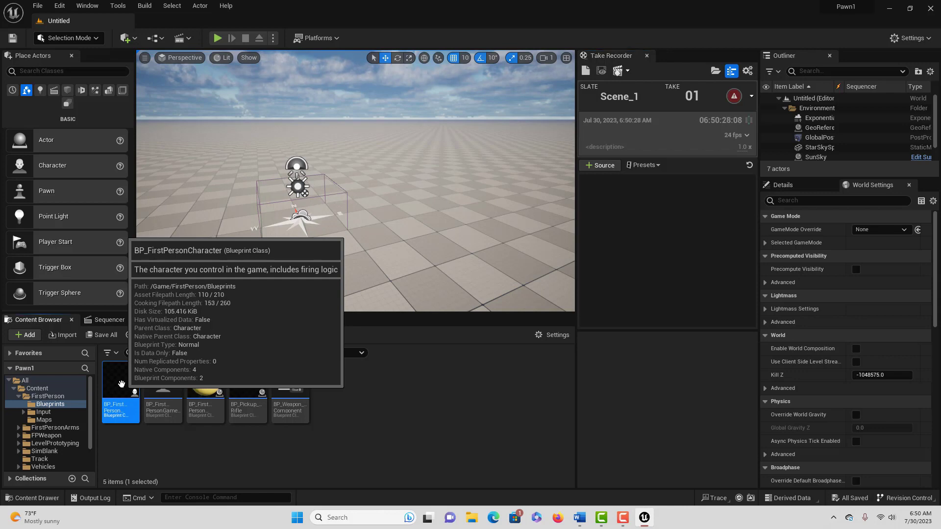
In BP_FirstPersonCharacter's event graph, select the first three comment groups and their nodes.
{"action": "double_click", "coordinate": [122, 384]}
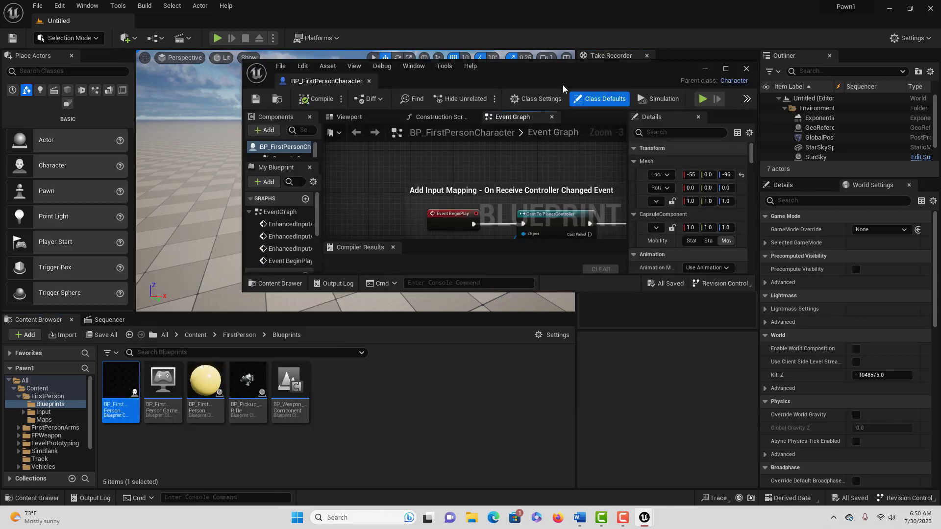
{"action": "left_click", "coordinate": [725, 70]}
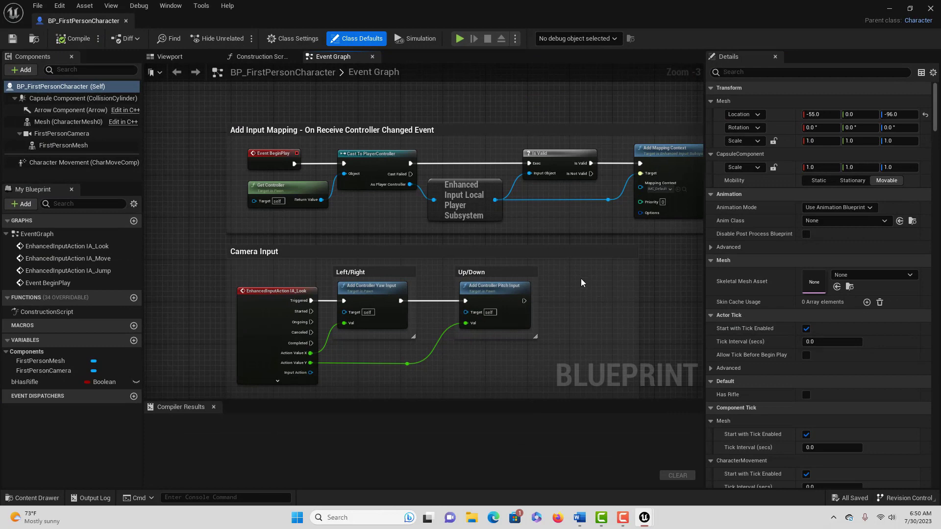
{"action": "scroll", "coordinate": [583, 284], "scroll_direction": "down", "scroll_amount": 3}
{"action": "right_click_drag", "start_coordinate": [654, 315], "coordinate": [478, 205]}
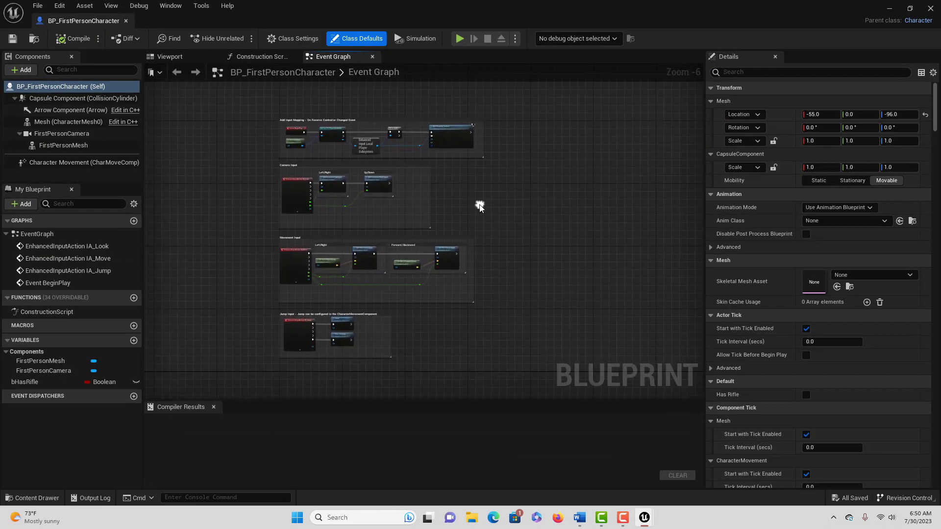
{"action": "left_click_drag", "start_coordinate": [254, 110], "coordinate": [487, 304]}
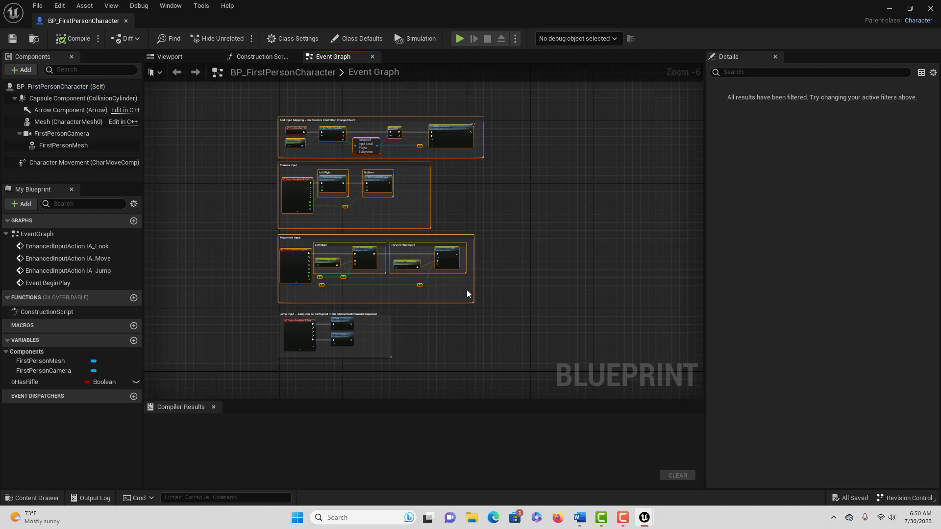
{"action": "left_click", "coordinate": [889, 10]}
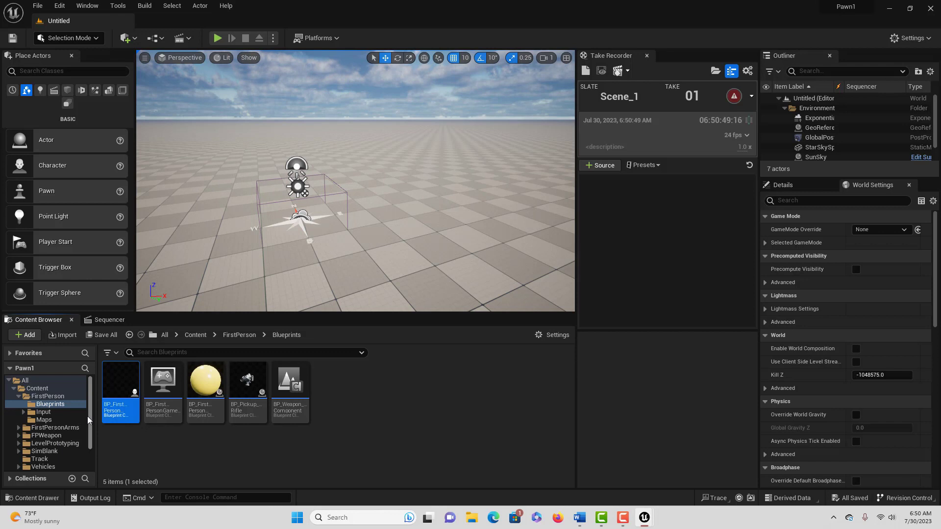
{"action": "left_click_drag", "start_coordinate": [87, 416], "coordinate": [90, 432]}
In VehicleTemplate > Blueprints > SportsCar, create a Character Blueprint named BP_CameraPawn and open it.
{"action": "left_click", "coordinate": [50, 451]}
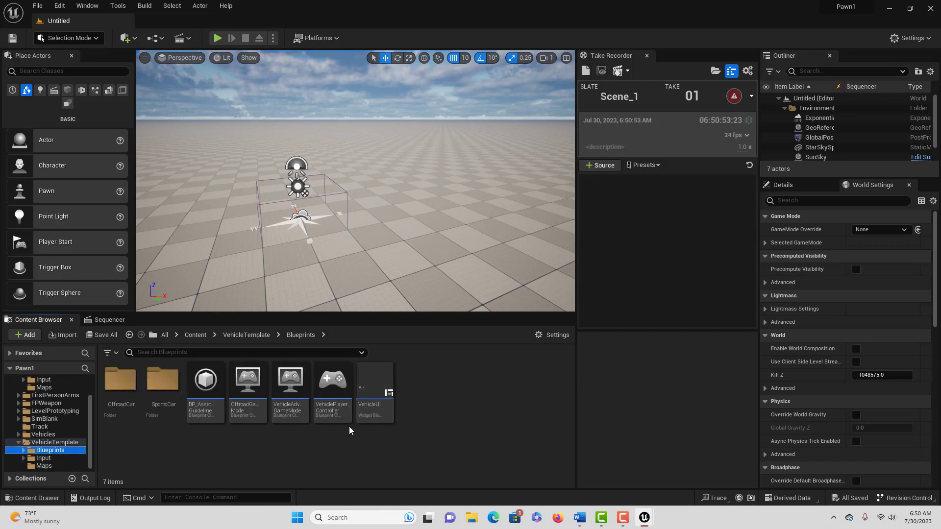
{"action": "double_click", "coordinate": [163, 379]}
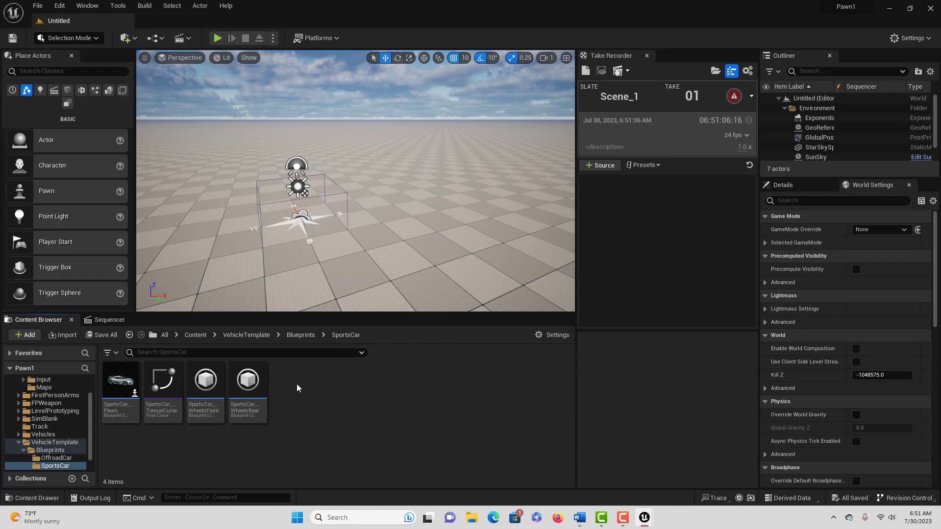
{"action": "right_click", "coordinate": [297, 387]}
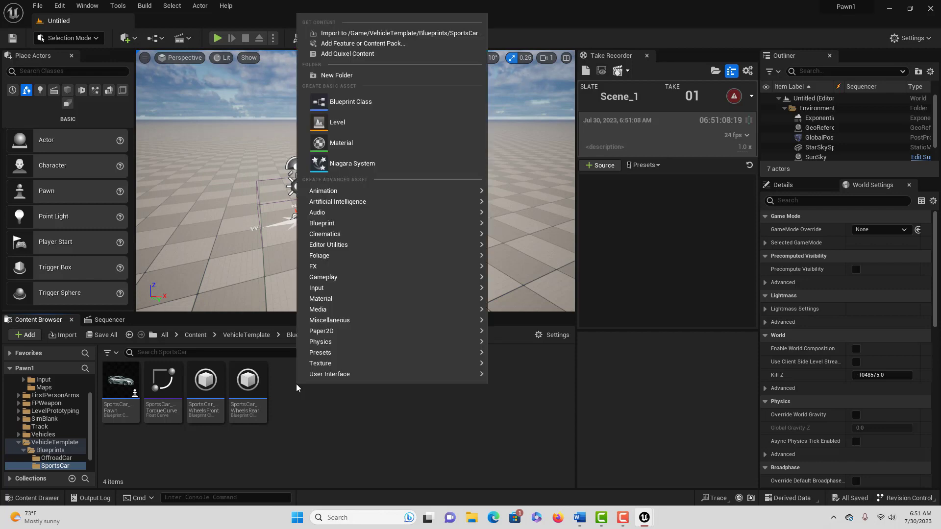
{"action": "left_click", "coordinate": [342, 102]}
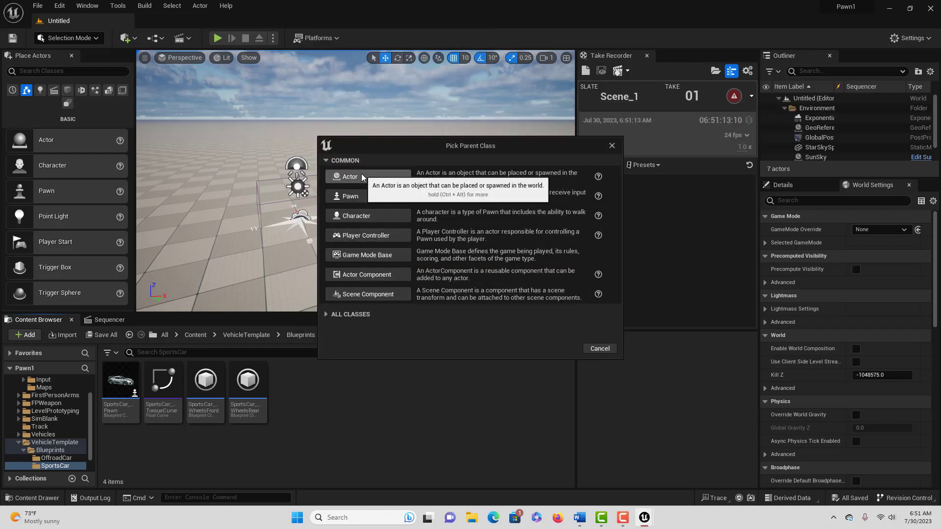
{"action": "left_click", "coordinate": [365, 218]}
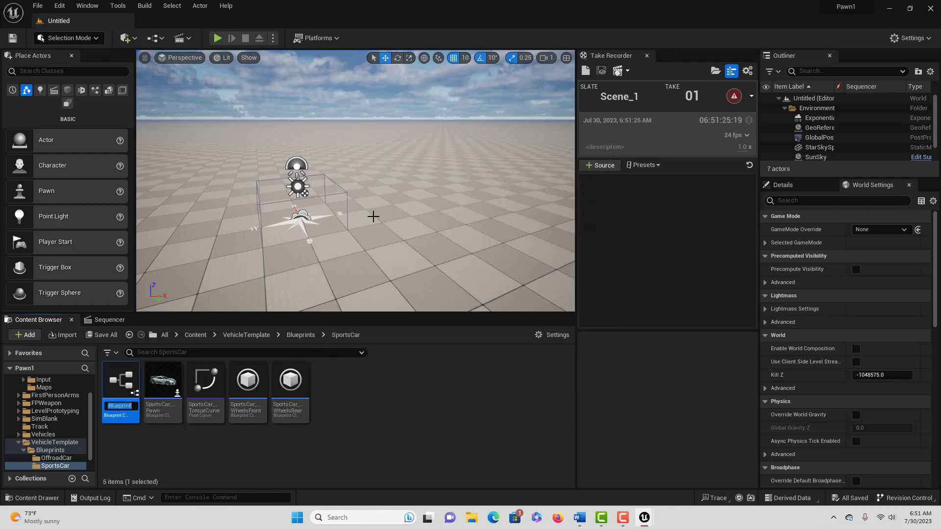
{"action": "type", "text": "BP"}
{"action": "type", "text": "_Camer"}
{"action": "type", "text": "aPawn"}
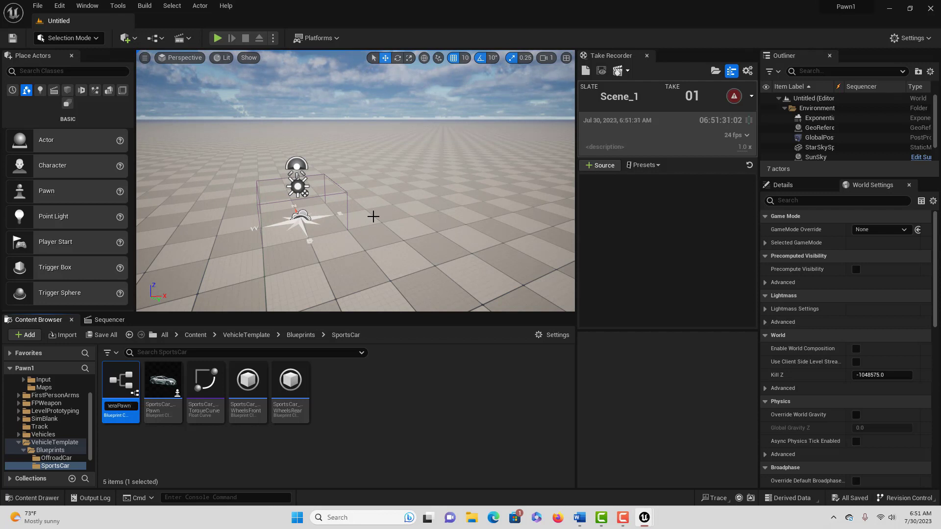
{"action": "key", "text": "Return"}
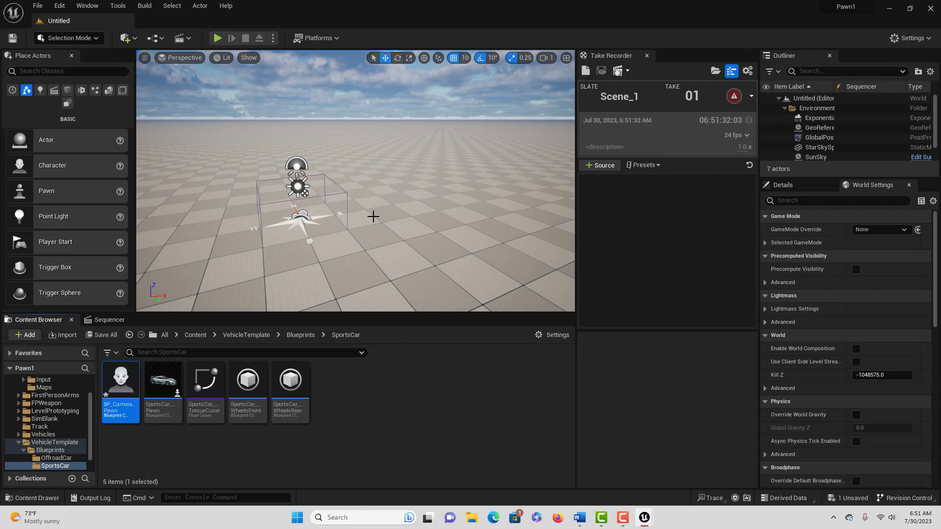
{"action": "double_click", "coordinate": [124, 384]}
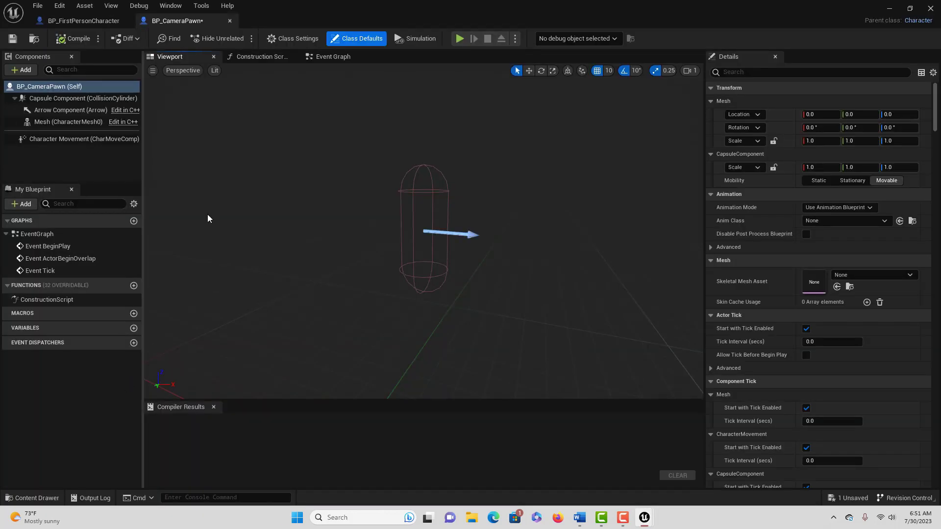
Delete the three default event nodes from BP_CameraPawn's Event Graph.
{"action": "left_click", "coordinate": [334, 58]}
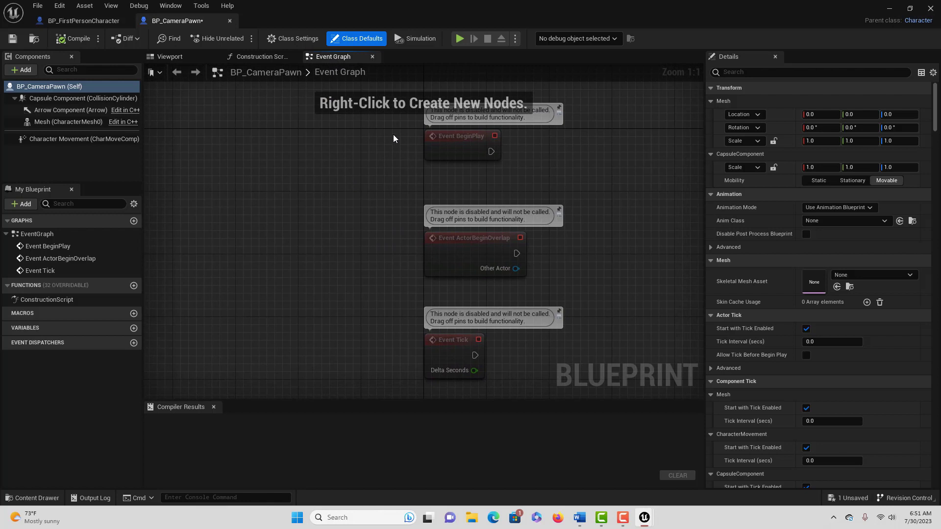
{"action": "left_click_drag", "start_coordinate": [393, 135], "coordinate": [513, 343]}
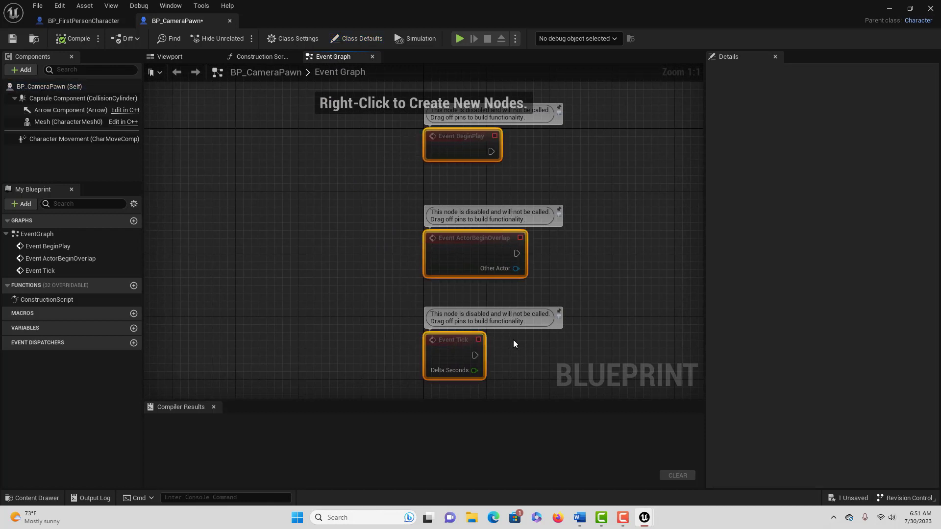
{"action": "key", "text": "Delete"}
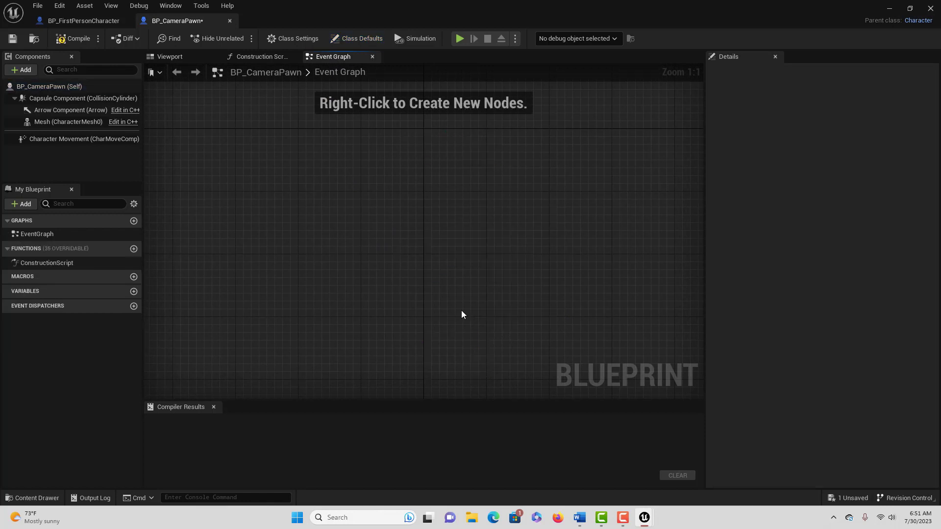
Paste the copied Input Mapping, Camera Input and Movement Input groups and compile.
{"action": "key", "text": "ctrl+v"}
{"action": "scroll", "coordinate": [495, 298], "scroll_direction": "down", "scroll_amount": 5}
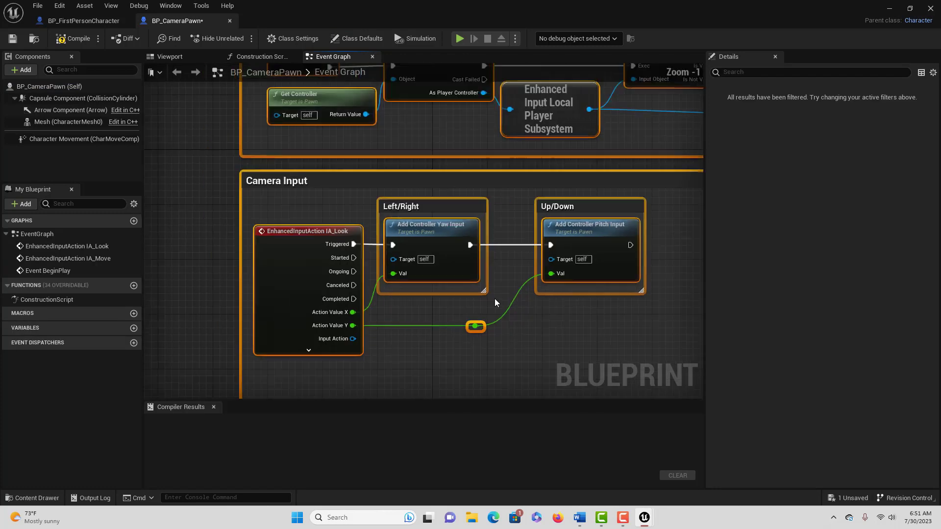
{"action": "left_click", "coordinate": [334, 259]}
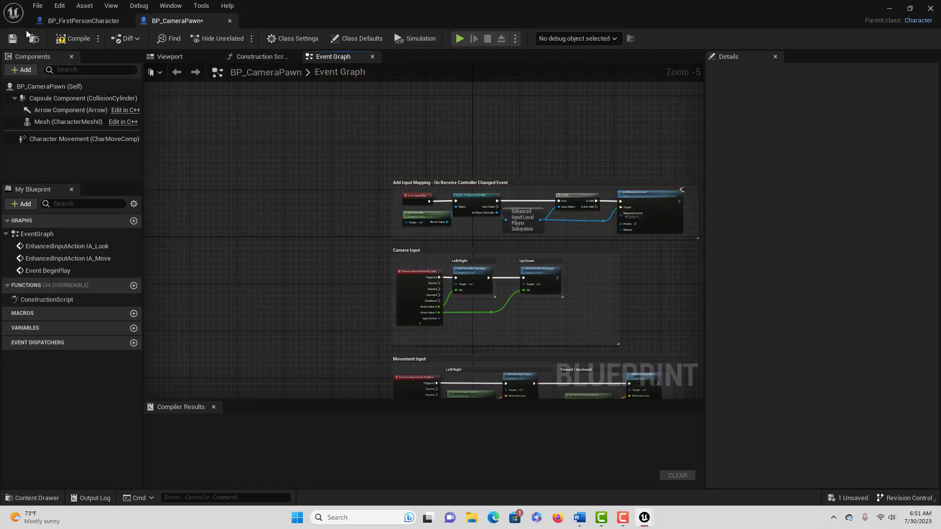
{"action": "left_click", "coordinate": [72, 38]}
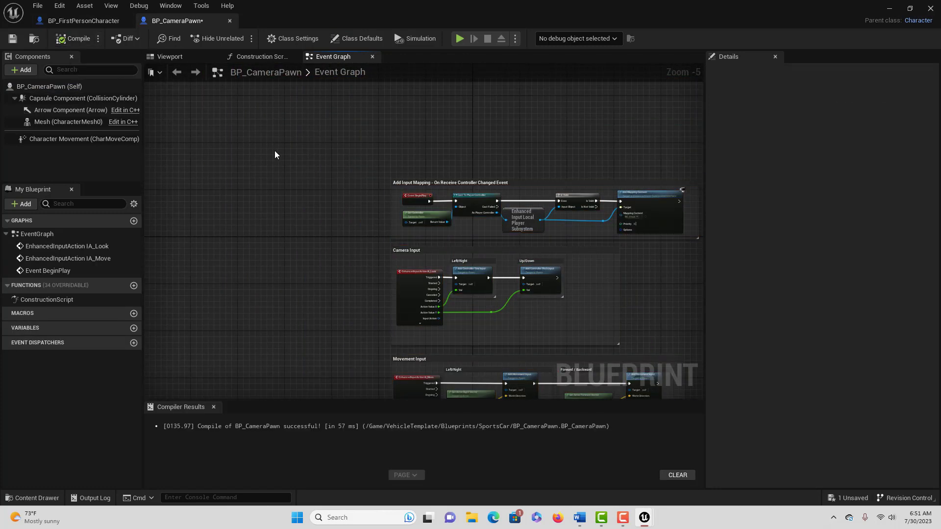
{"action": "right_click_drag", "start_coordinate": [340, 307], "coordinate": [189, 245]}
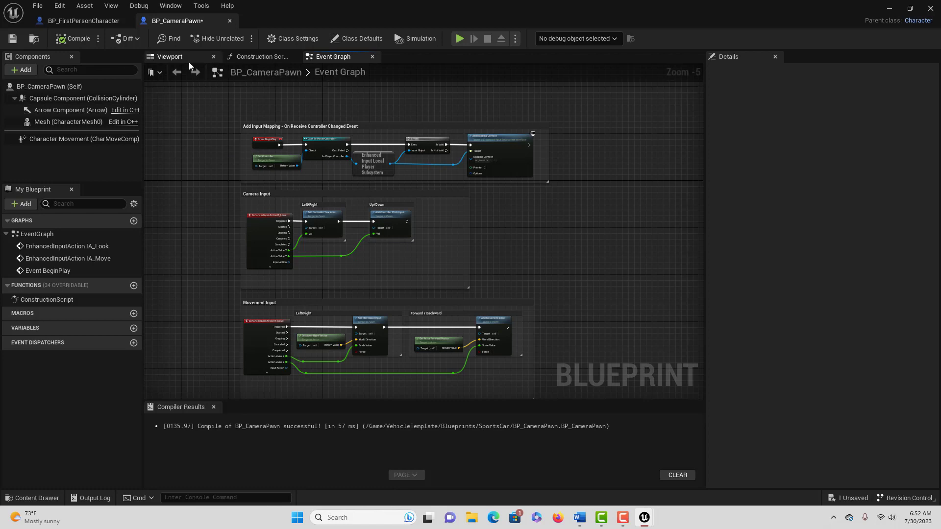
{"action": "left_click", "coordinate": [395, 219]}
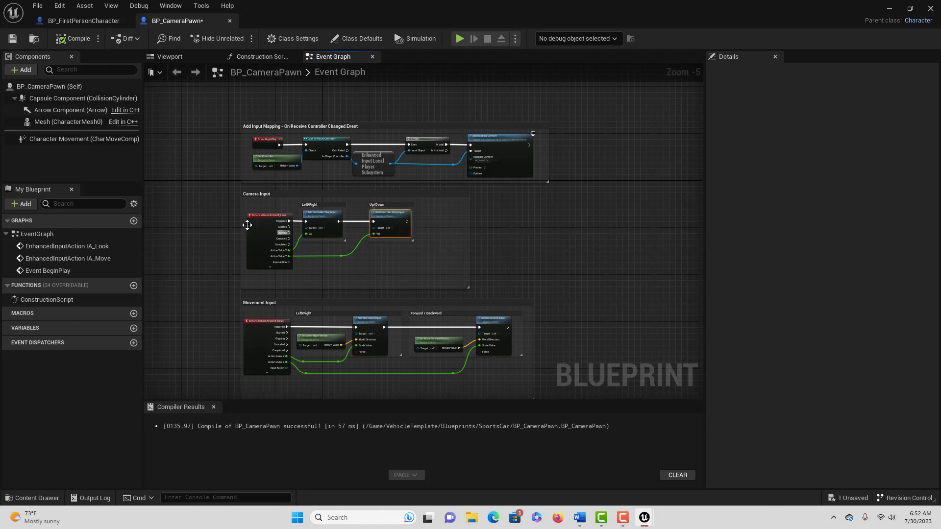
Add a Cine Camera component named CineCamera to BP_CameraPawn and compile.
{"action": "left_click", "coordinate": [175, 57]}
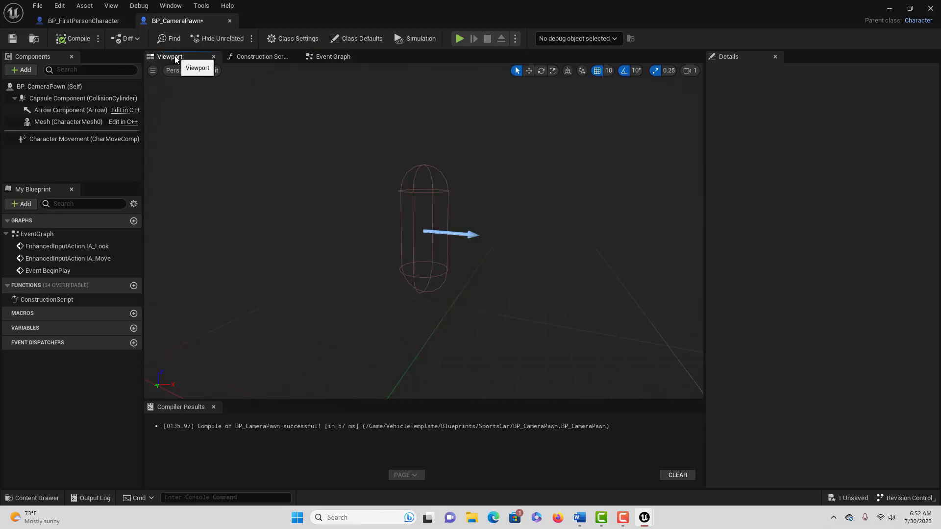
{"action": "left_click", "coordinate": [30, 71]}
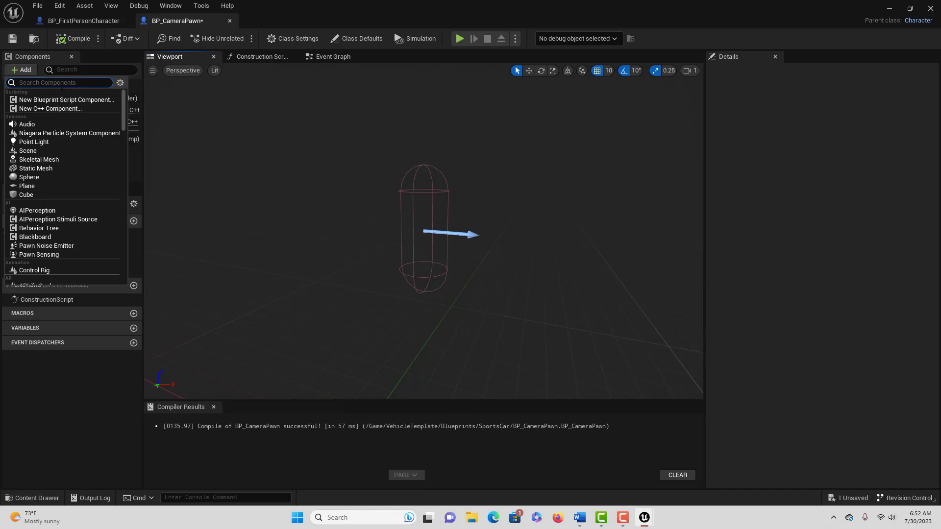
{"action": "type", "text": "cinea"}
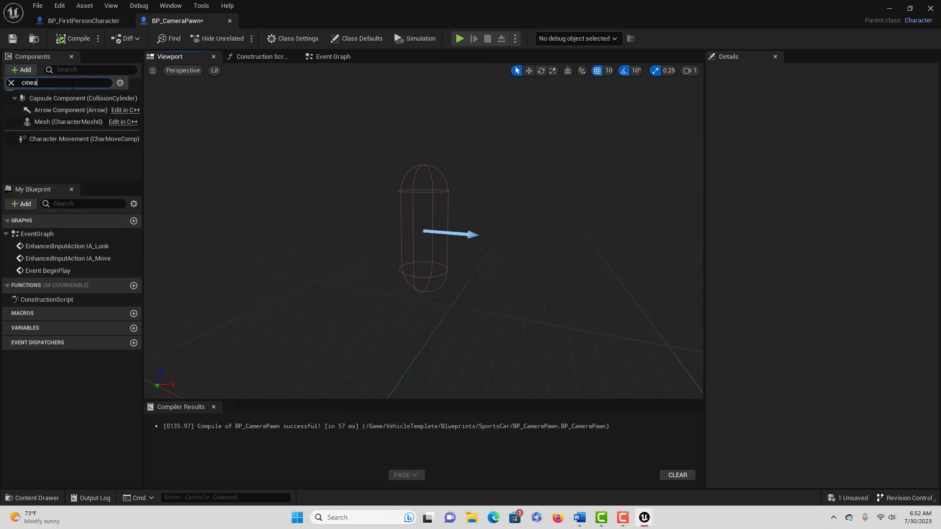
{"action": "key", "text": "BackSpace"}
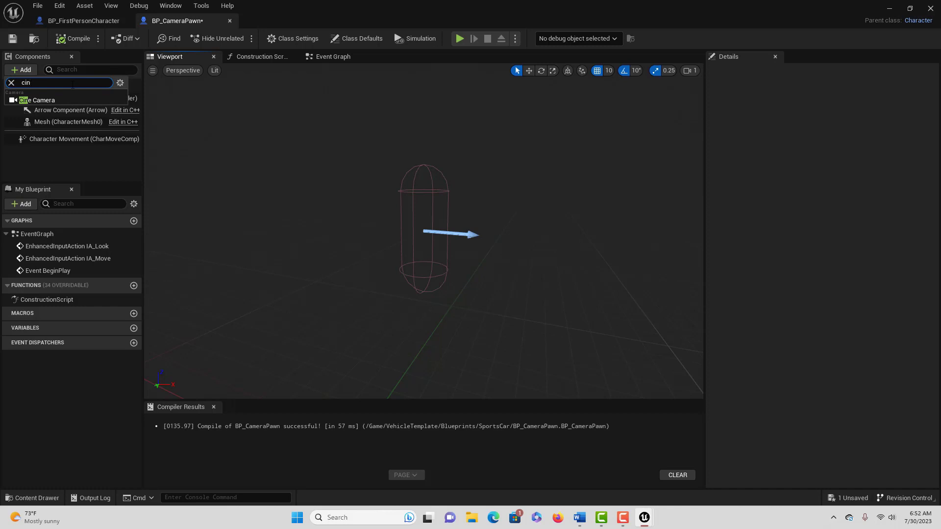
{"action": "left_click", "coordinate": [57, 102]}
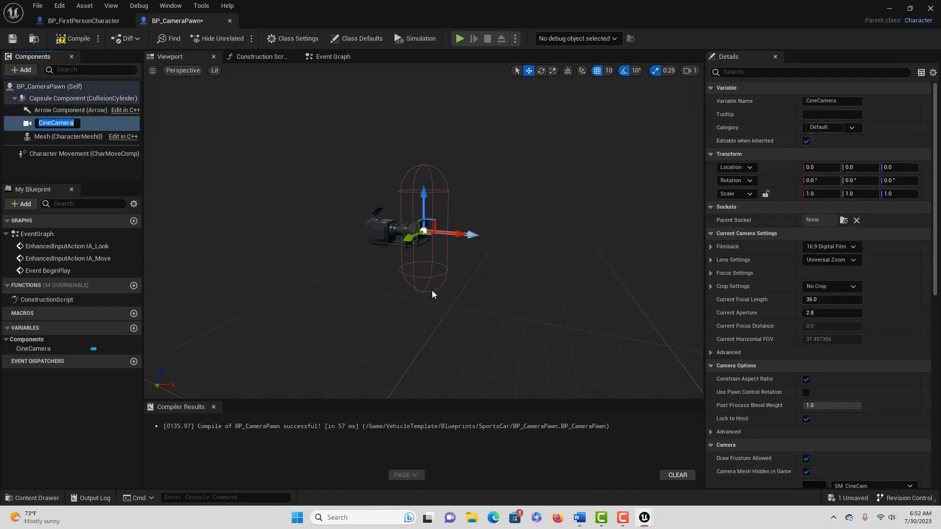
{"action": "key", "text": "Return"}
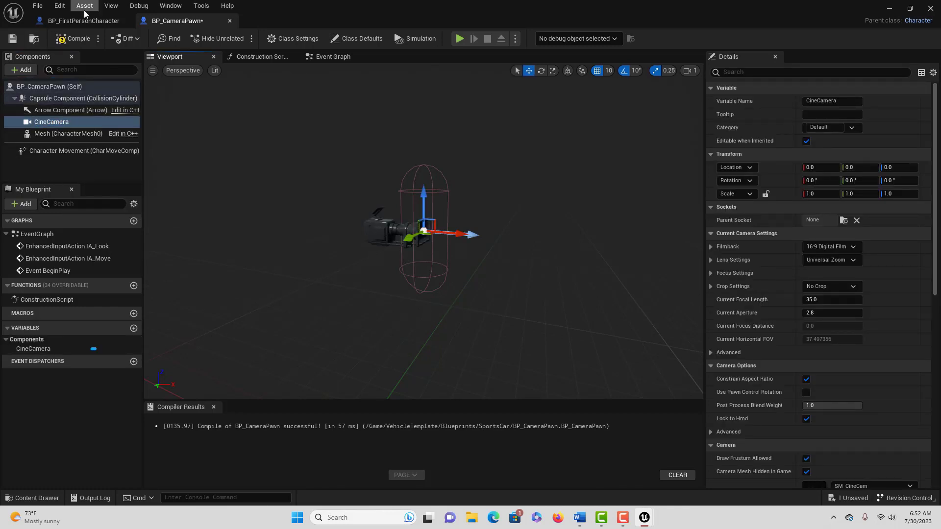
{"action": "left_click", "coordinate": [74, 38]}
Close the BP_FirstPersonCharacter and BP_CameraPawn Blueprint editors.
{"action": "left_click", "coordinate": [331, 56]}
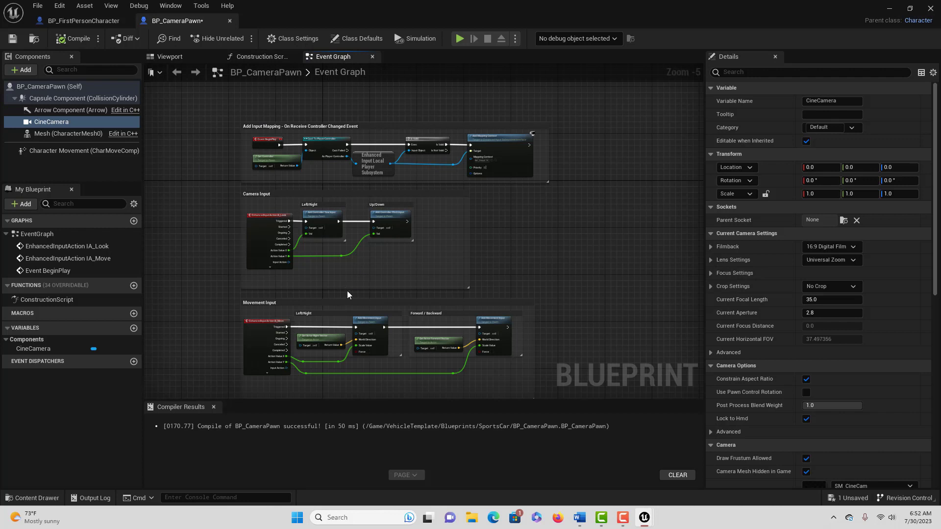
{"action": "left_click", "coordinate": [99, 20]}
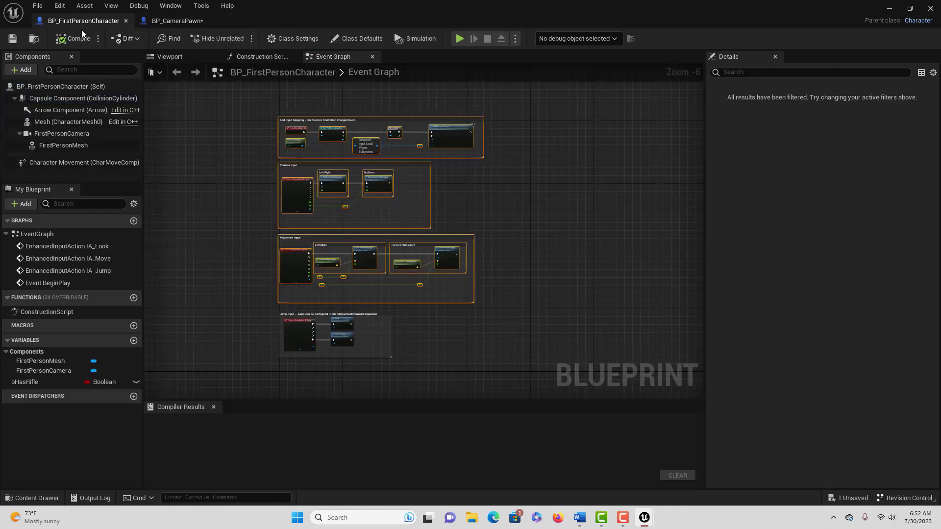
{"action": "left_click", "coordinate": [127, 22]}
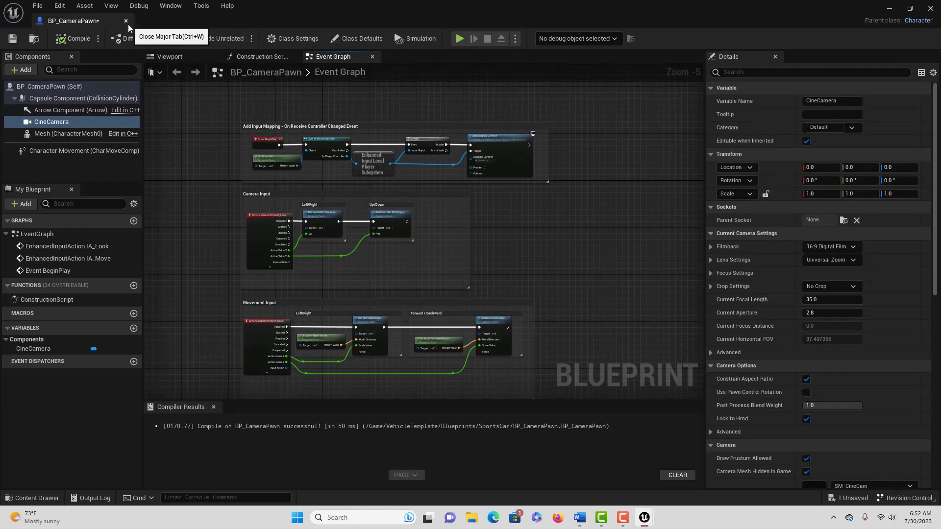
{"action": "left_click", "coordinate": [125, 21]}
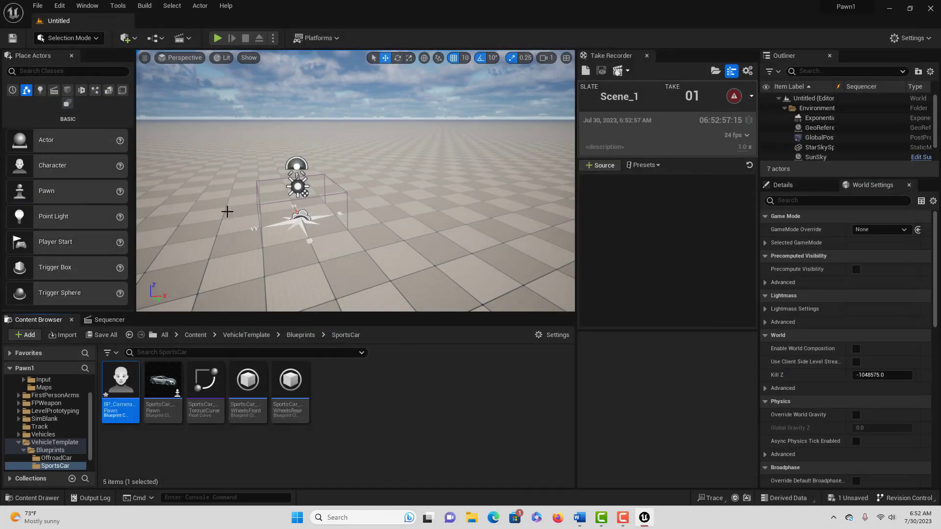
Save all work, then place a BP_CameraPawn in the level raised above the floor.
{"action": "left_click", "coordinate": [38, 5]}
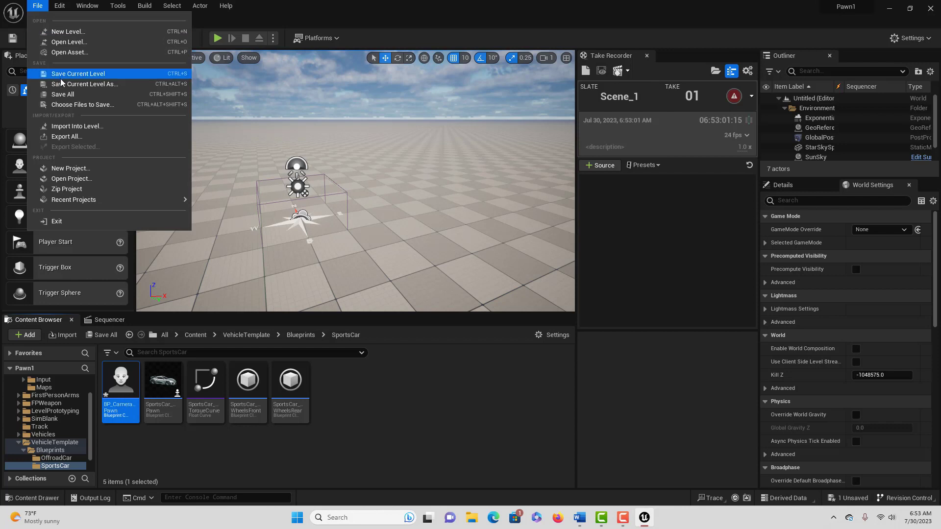
{"action": "left_click", "coordinate": [65, 94]}
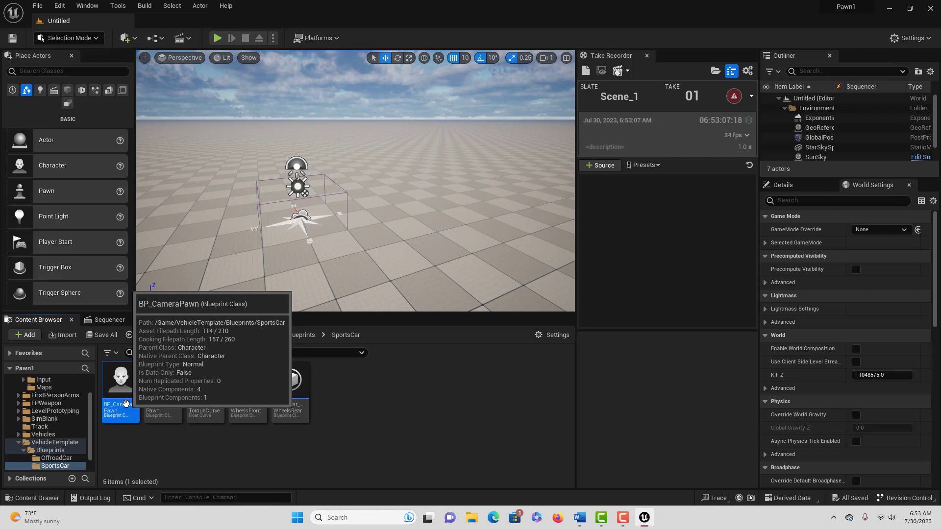
{"action": "left_click_drag", "start_coordinate": [125, 404], "coordinate": [226, 230]}
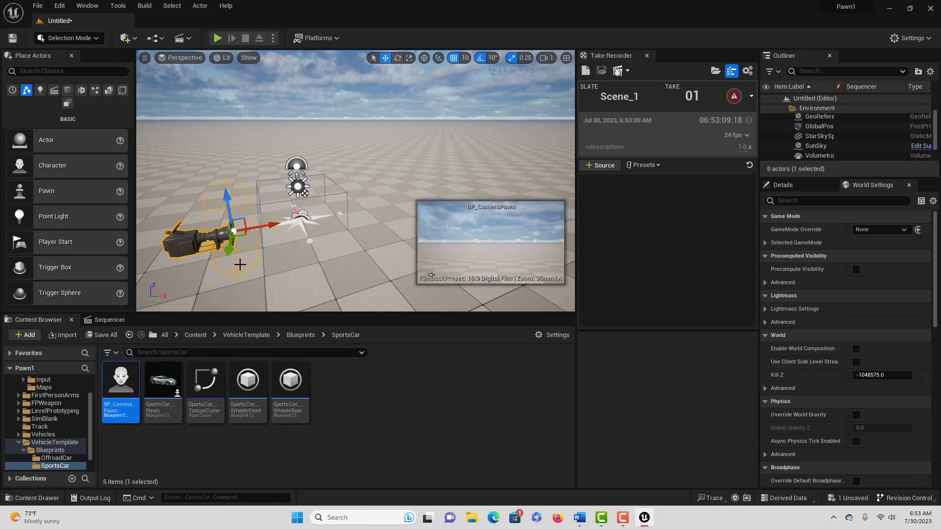
{"action": "left_click_drag", "start_coordinate": [222, 198], "coordinate": [222, 168]}
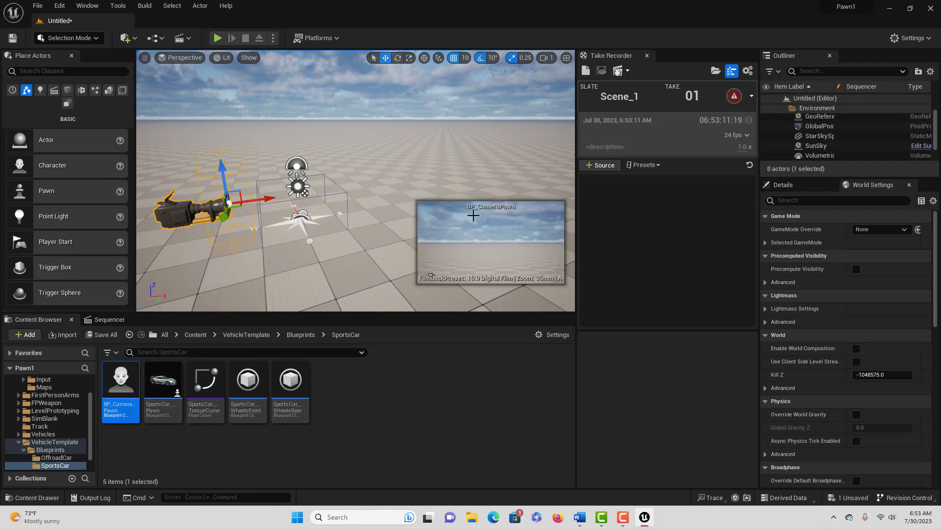
Rotate the camera pawn about -50 degrees yaw and place a SportsCar_Pawn beside it.
{"action": "key", "text": "e"}
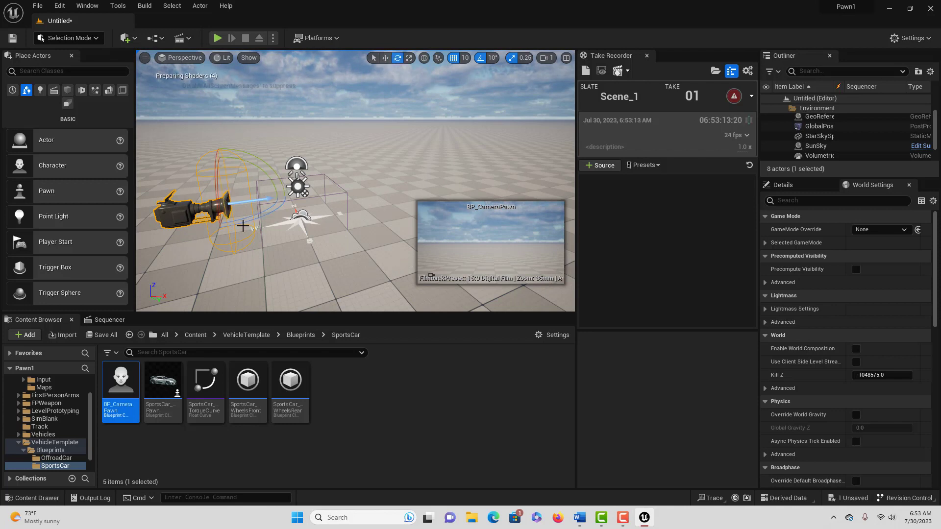
{"action": "left_click_drag", "start_coordinate": [242, 226], "coordinate": [194, 228]}
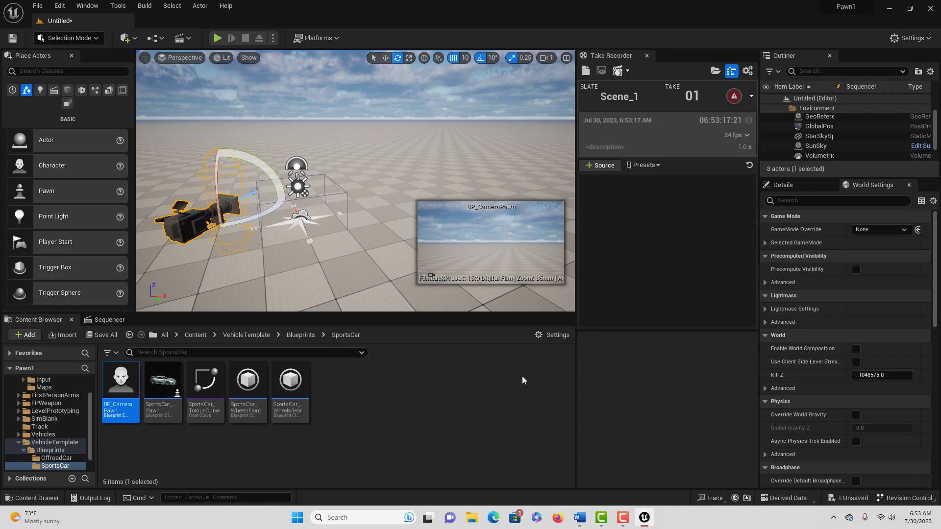
{"action": "left_click_drag", "start_coordinate": [164, 385], "coordinate": [347, 183]}
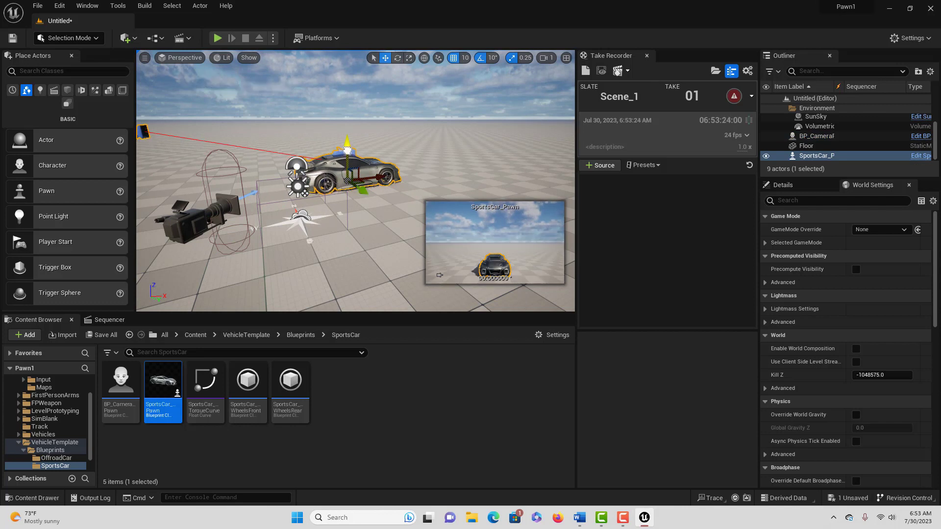
Revert the car's accidental raise and move BP_CameraPawn to frame the car closely from behind.
{"action": "left_click_drag", "start_coordinate": [347, 150], "coordinate": [347, 139]}
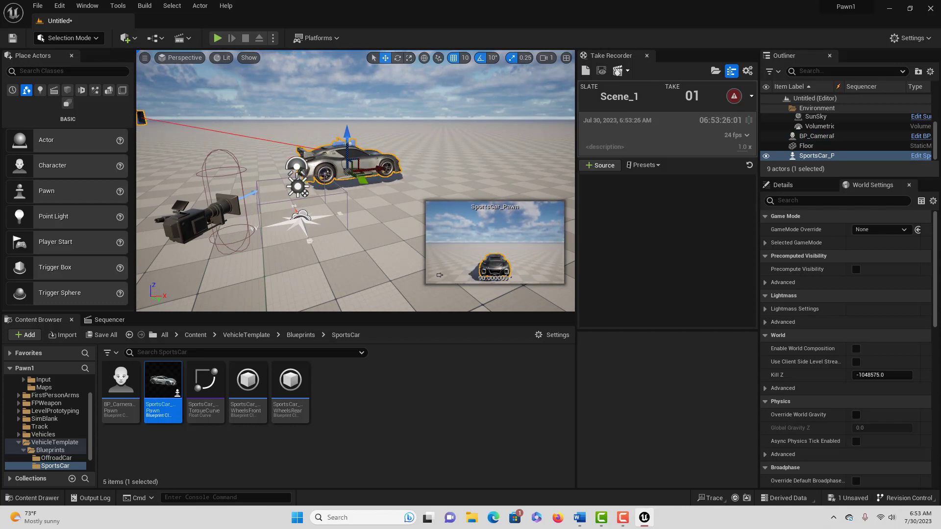
{"action": "key", "text": "ctrl+z"}
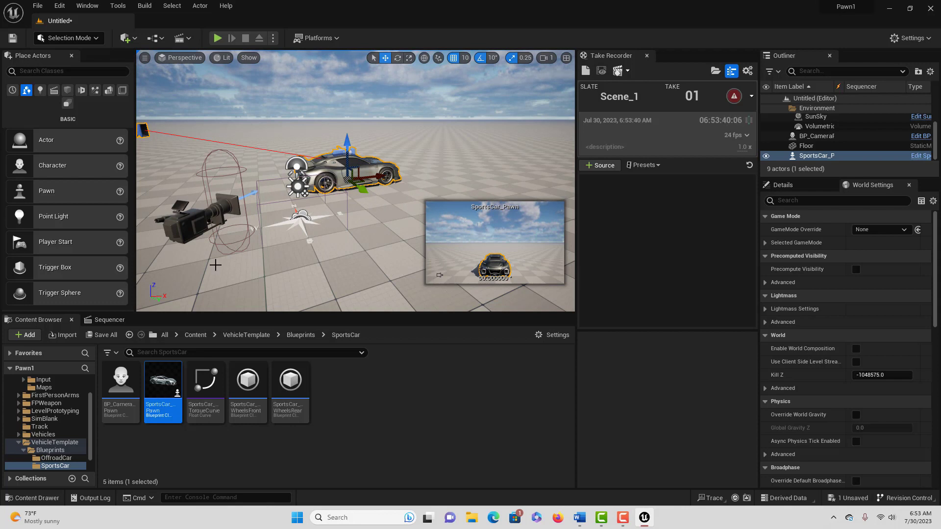
{"action": "left_click", "coordinate": [234, 229]}
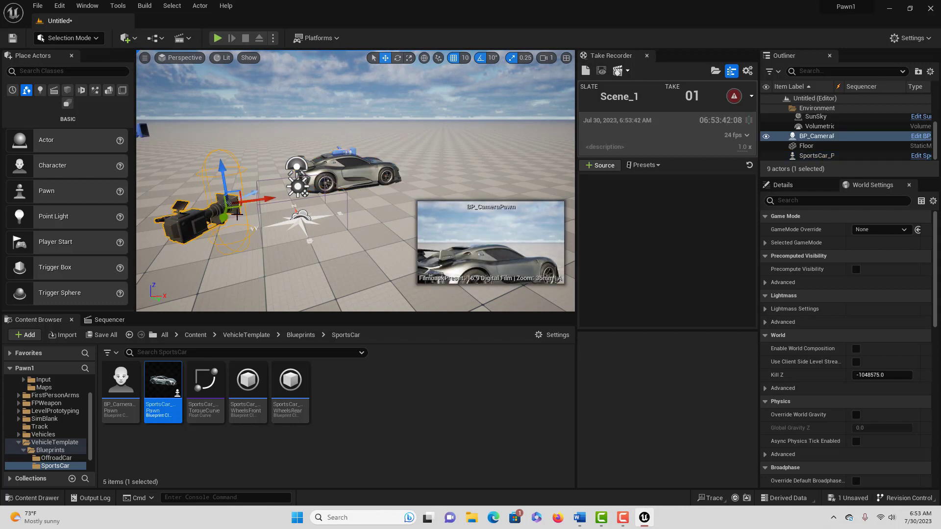
{"action": "left_click_drag", "start_coordinate": [224, 217], "coordinate": [167, 246]}
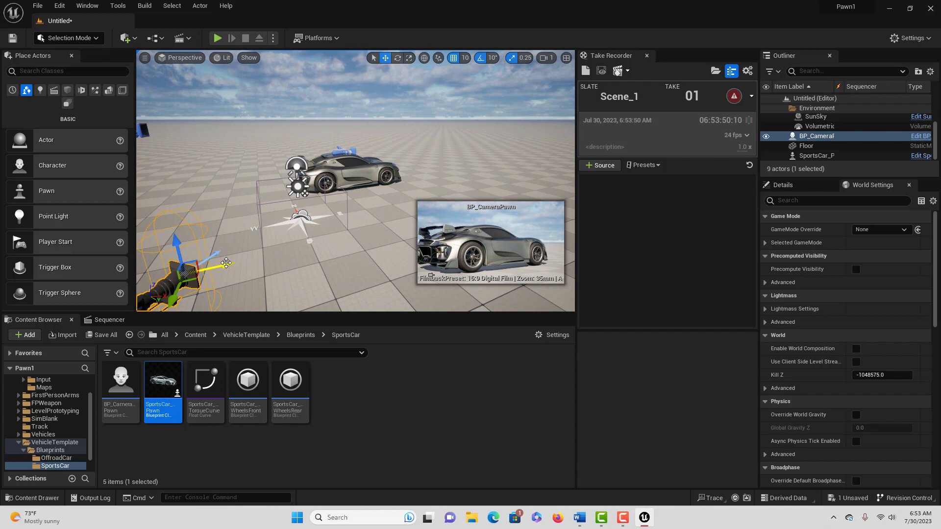
{"action": "left_click_drag", "start_coordinate": [225, 264], "coordinate": [198, 272]}
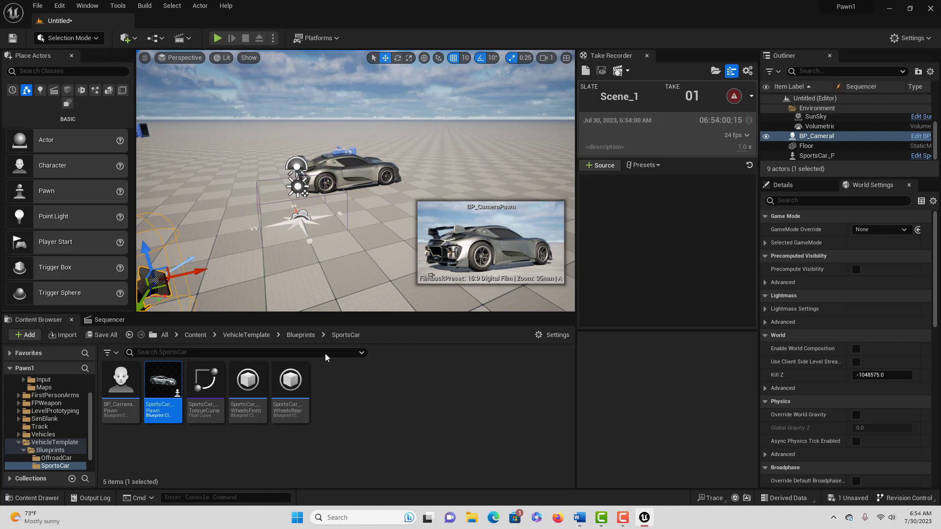
{"action": "right_click", "coordinate": [353, 389]}
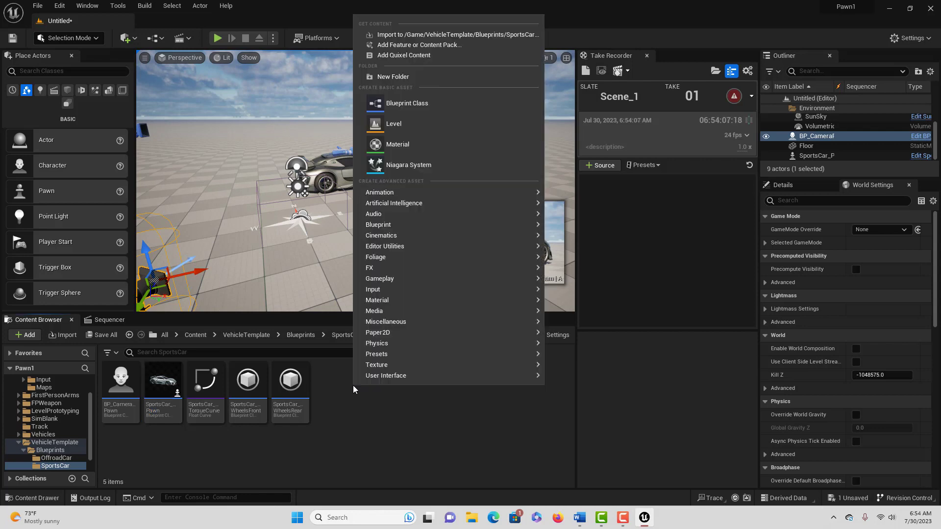
Create a Blueprint Class with Game Mode Base as its parent in SportsCar.
{"action": "left_click", "coordinate": [397, 102]}
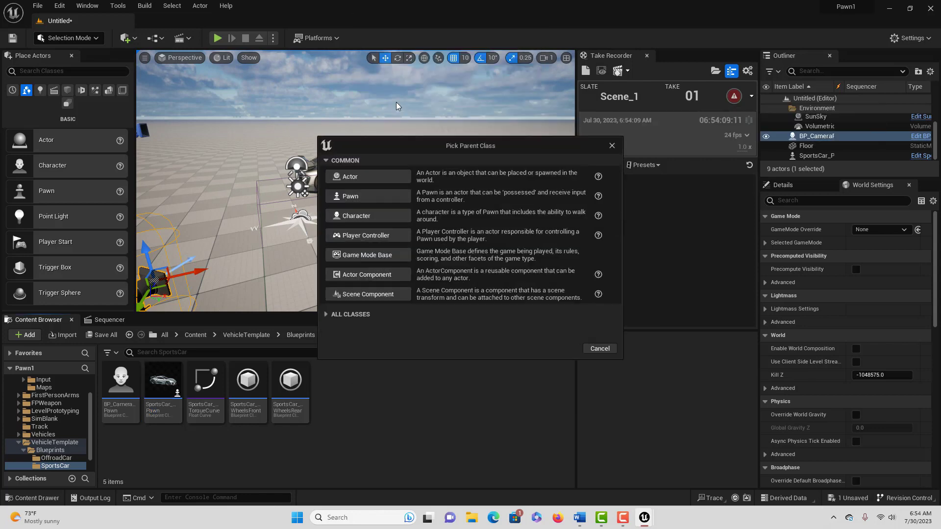
{"action": "left_click", "coordinate": [354, 255]}
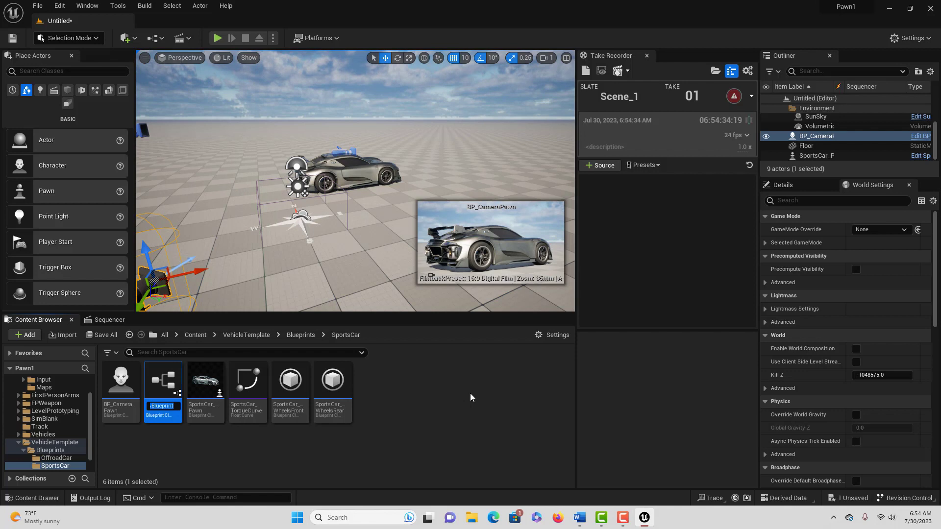
Name the new game mode blueprint CameraPawnMode and open it in the Blueprint editor.
{"action": "type", "text": "CameraPawnGameMode"}
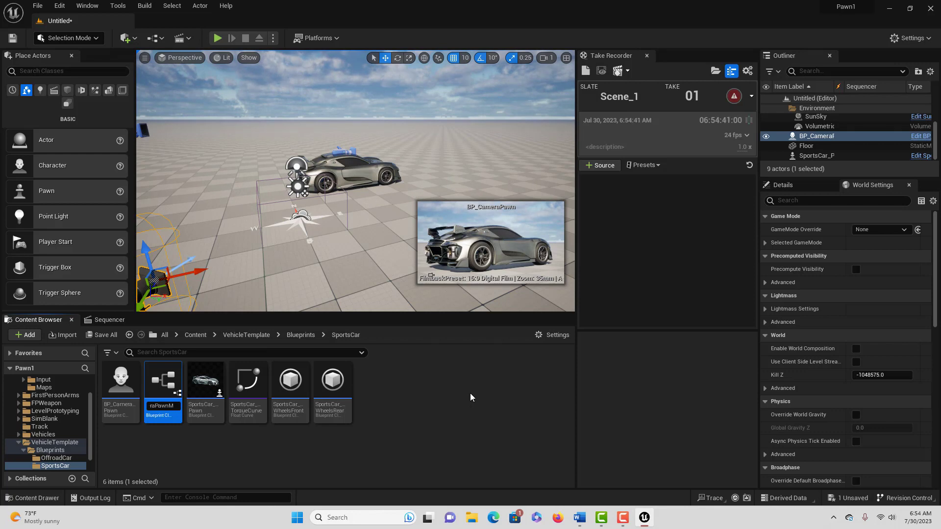
{"action": "key", "text": "Return"}
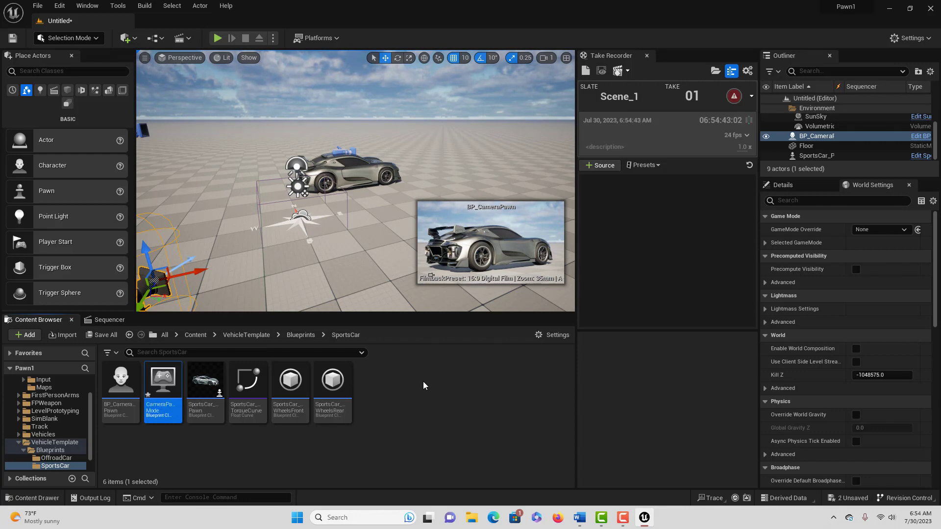
{"action": "double_click", "coordinate": [163, 385]}
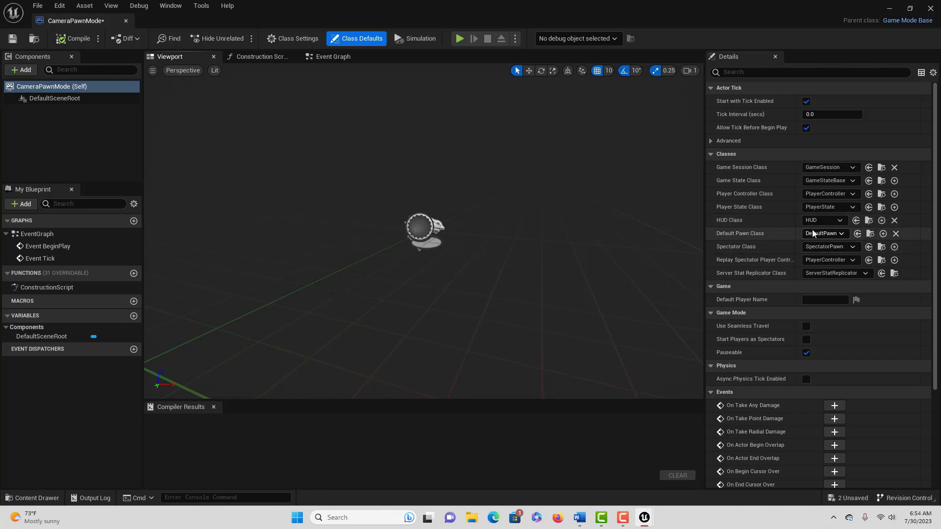
Set Default Pawn Class to BP_CameraPawn, then compile and save CameraPawnMode.
{"action": "left_click", "coordinate": [842, 235]}
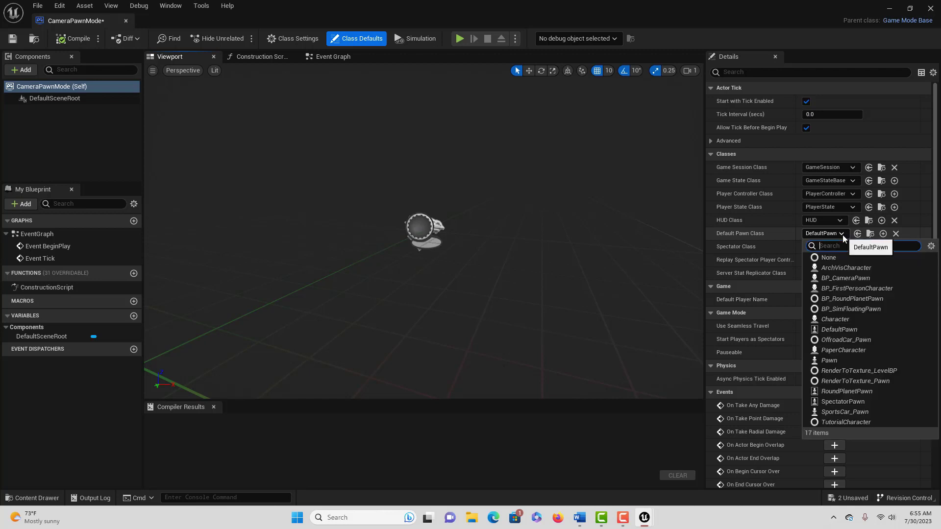
{"action": "left_click", "coordinate": [846, 278]}
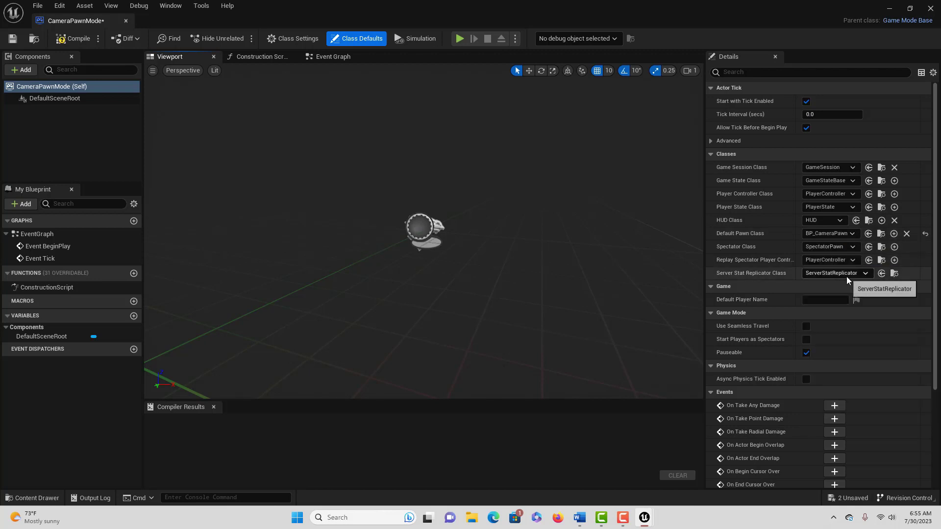
{"action": "left_click", "coordinate": [74, 39]}
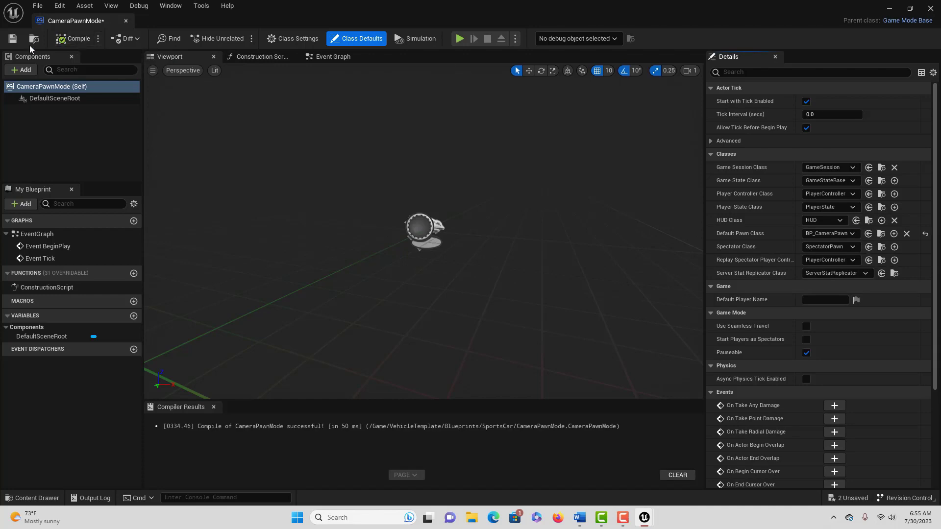
{"action": "left_click", "coordinate": [12, 38]}
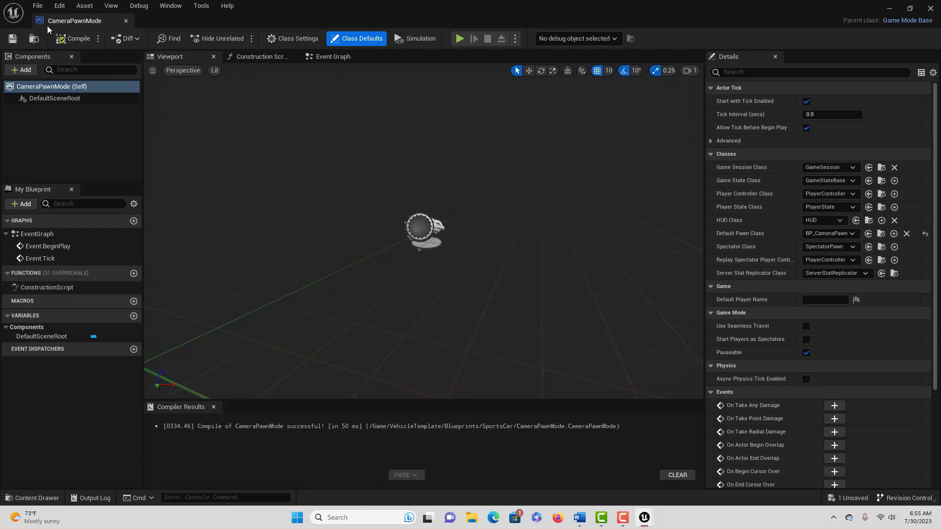
Close the blueprint editor and set the level's GameMode Override to CameraPawnMode.
{"action": "left_click", "coordinate": [125, 20]}
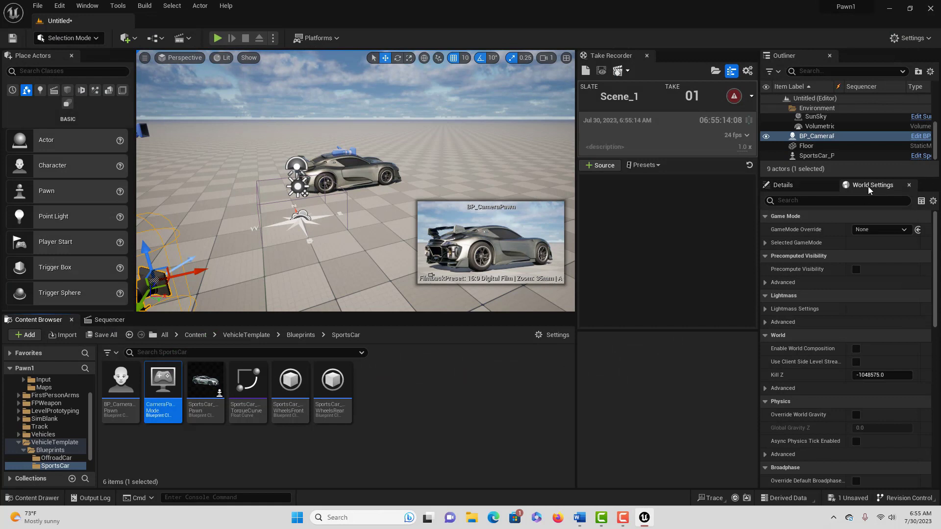
{"action": "left_click", "coordinate": [898, 231]}
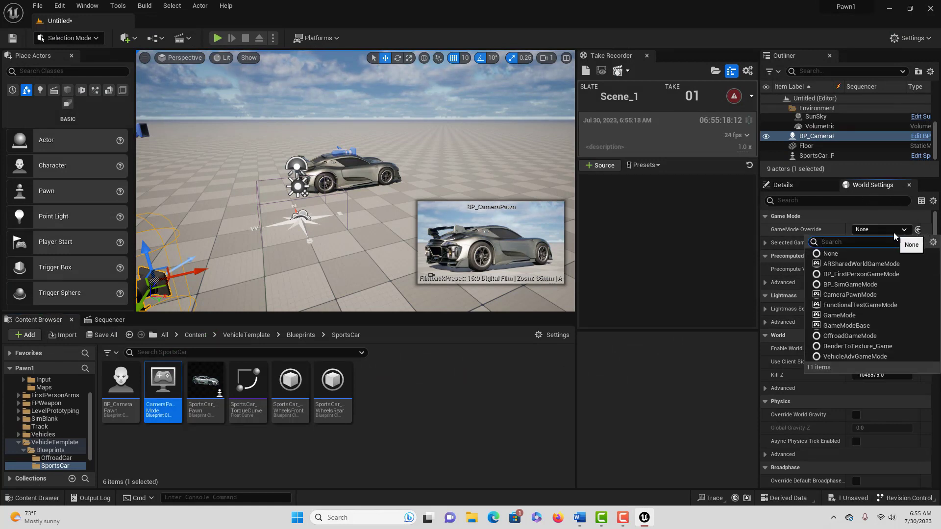
{"action": "left_click", "coordinate": [872, 295]}
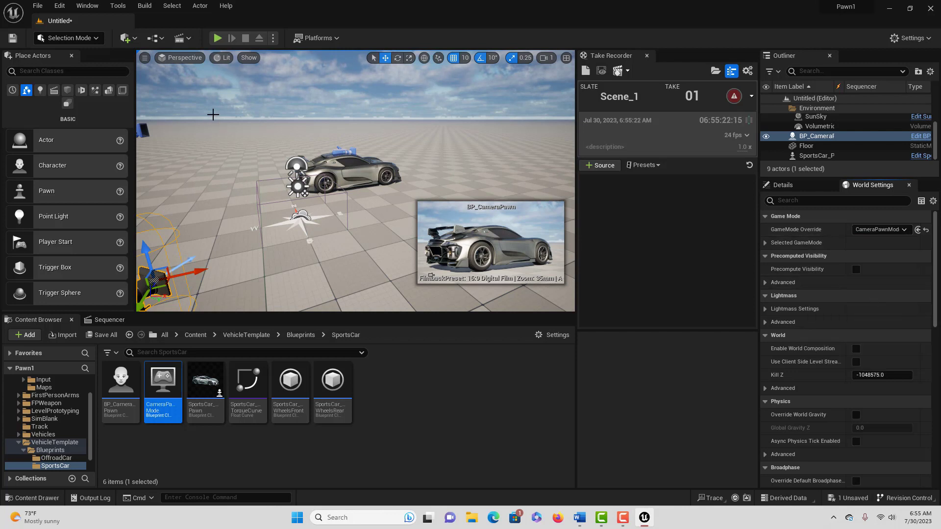
Play the level, fly the camera pawn around the sports car, then stop with Esc.
{"action": "left_click", "coordinate": [216, 39]}
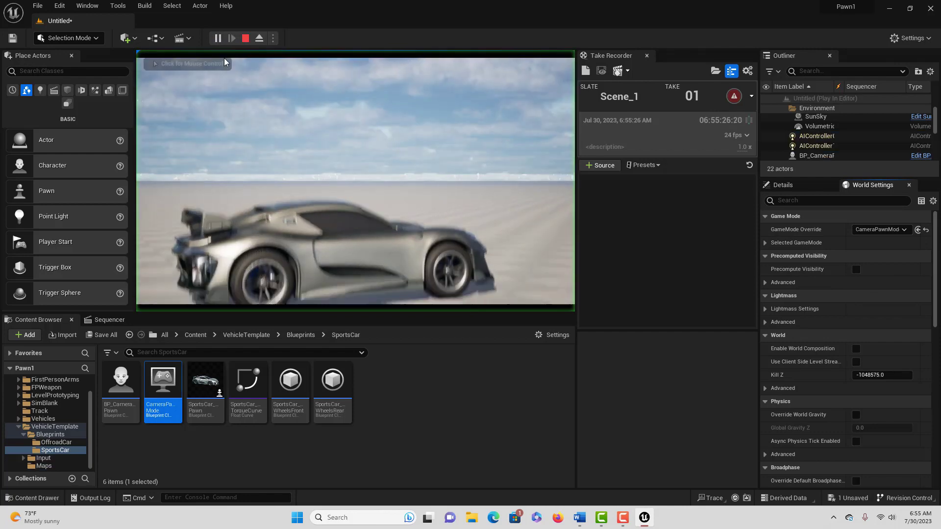
{"action": "left_click", "coordinate": [224, 60]}
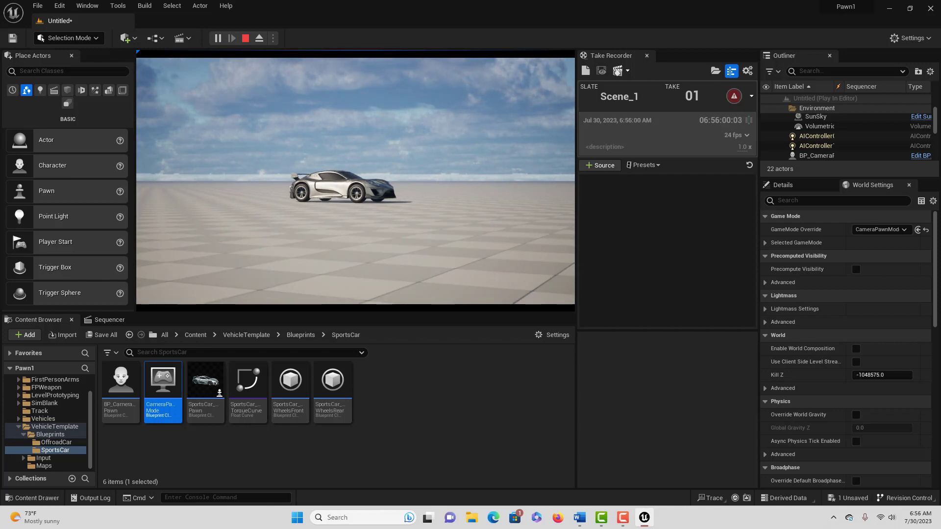
{"action": "key", "text": "Escape"}
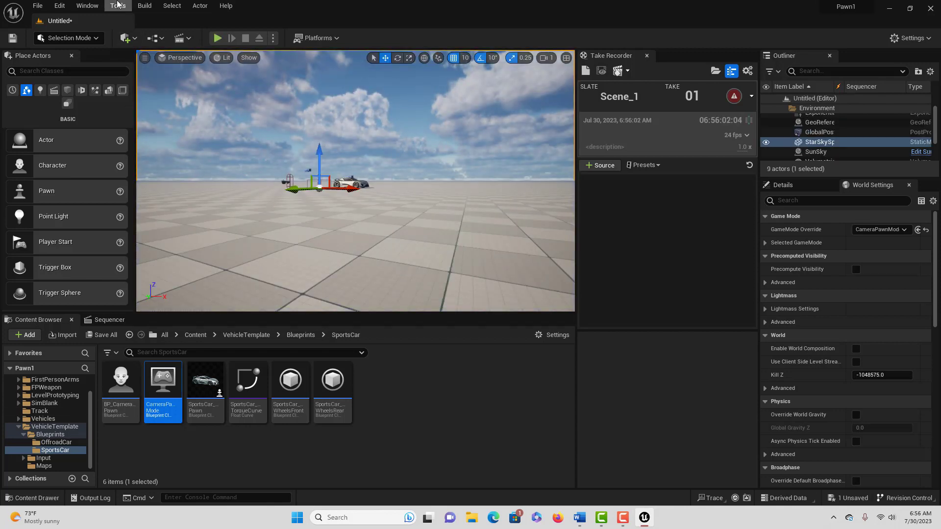
Reopen Take Recorder alongside Sequencer via Window > Cinematics.
{"action": "left_click", "coordinate": [647, 56]}
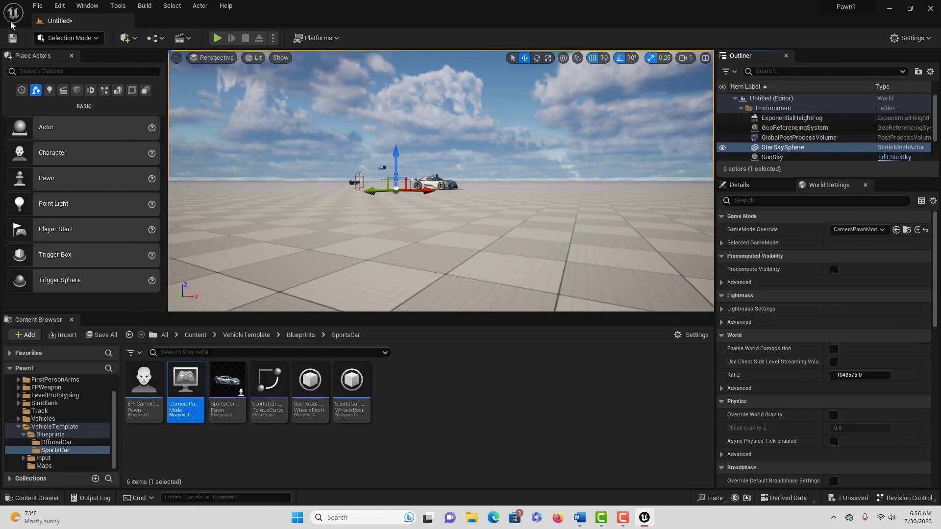
{"action": "left_click", "coordinate": [87, 5]}
{"action": "mouse_move", "coordinate": [94, 34]}
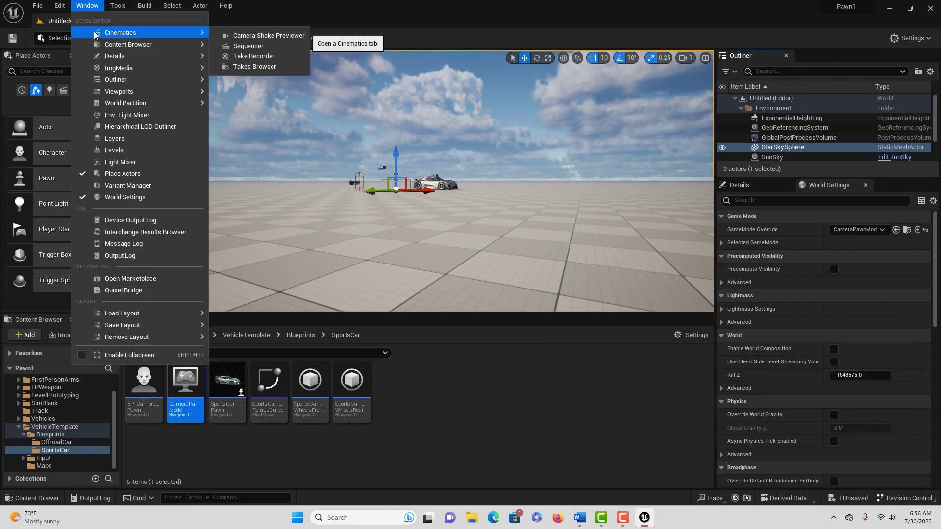
{"action": "left_click", "coordinate": [247, 56]}
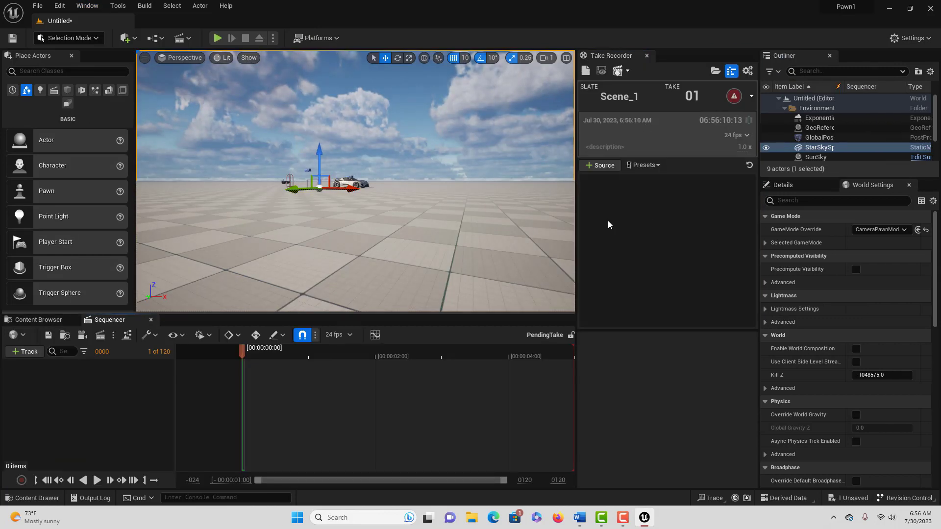
Add the Player as a recording source, play the level and start recording.
{"action": "left_click", "coordinate": [598, 165]}
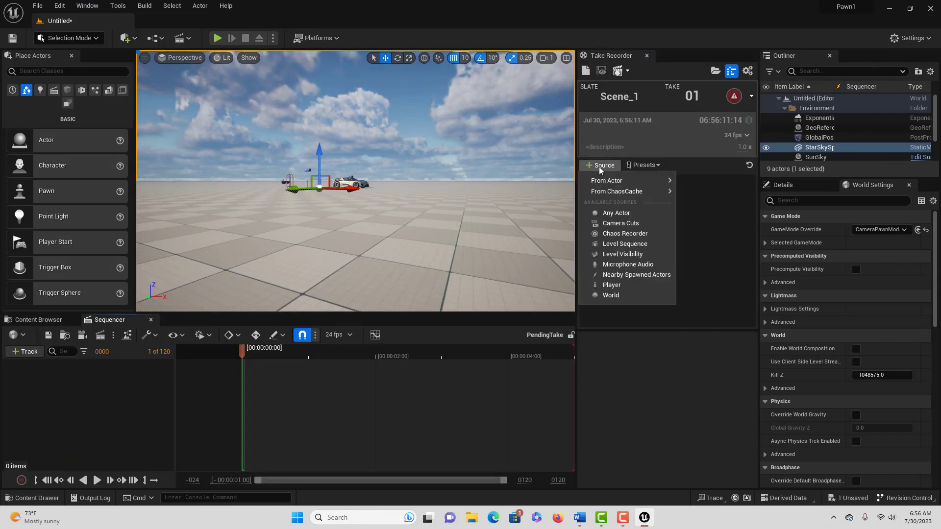
{"action": "left_click", "coordinate": [601, 283]}
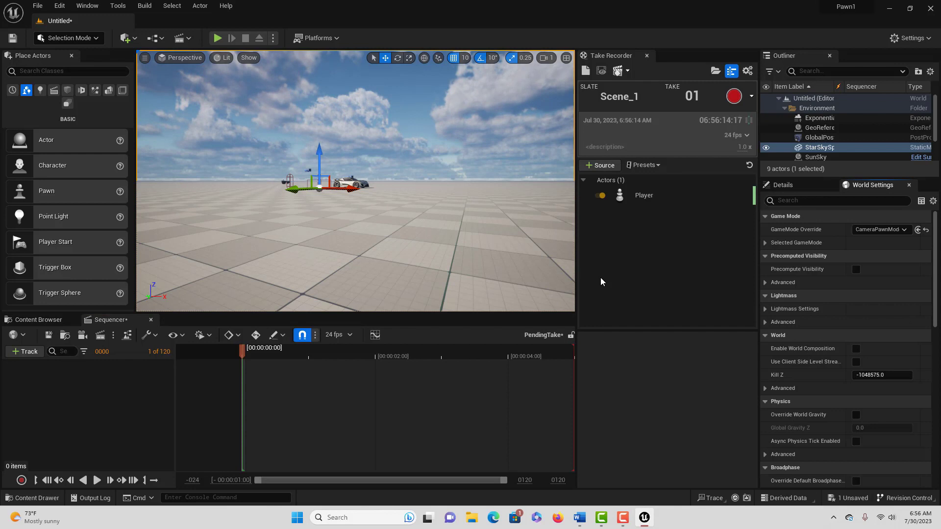
{"action": "left_click", "coordinate": [218, 38]}
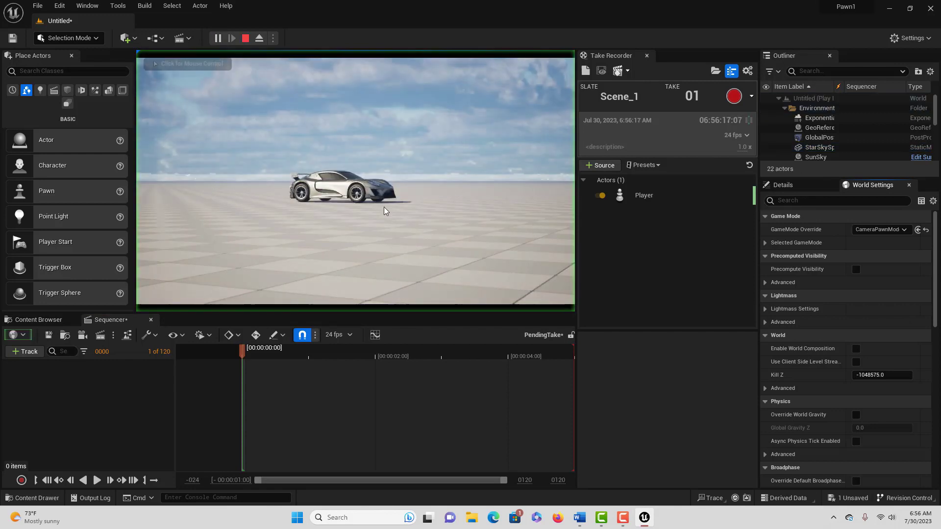
{"action": "left_click", "coordinate": [734, 98]}
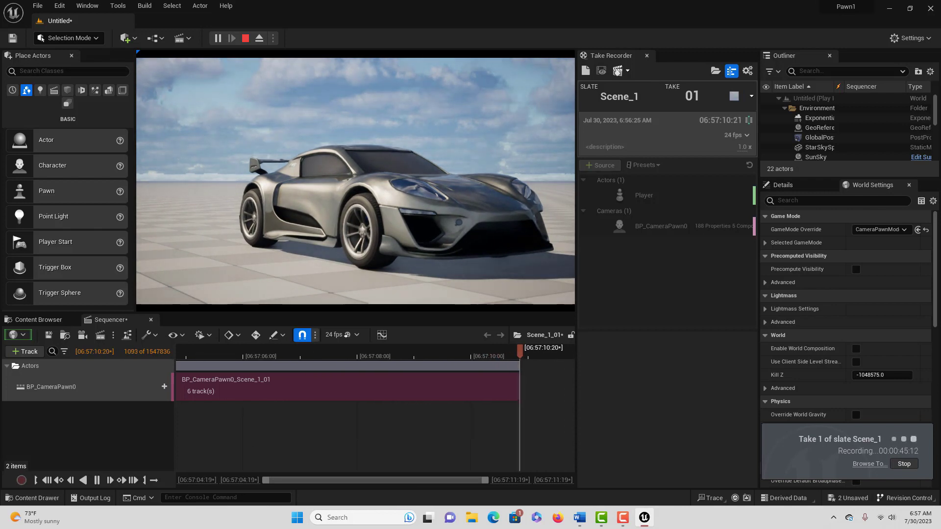
Stop the recording after flying the camera around the car, finishing Scene_1 take 1.
{"action": "key", "text": "Escape"}
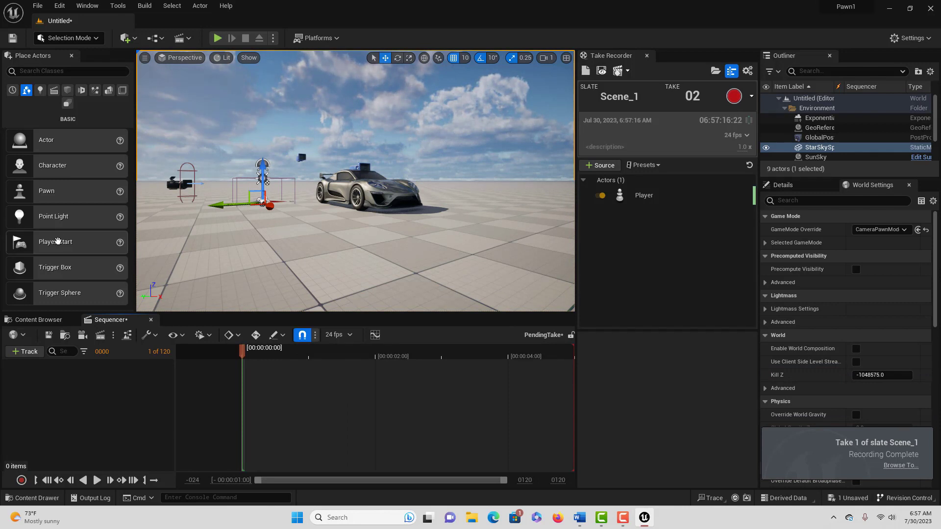
Browse to Content > Cinematics > Takes > 2023-07-30 and open Scene_1_01 in Sequencer.
{"action": "left_click", "coordinate": [57, 323]}
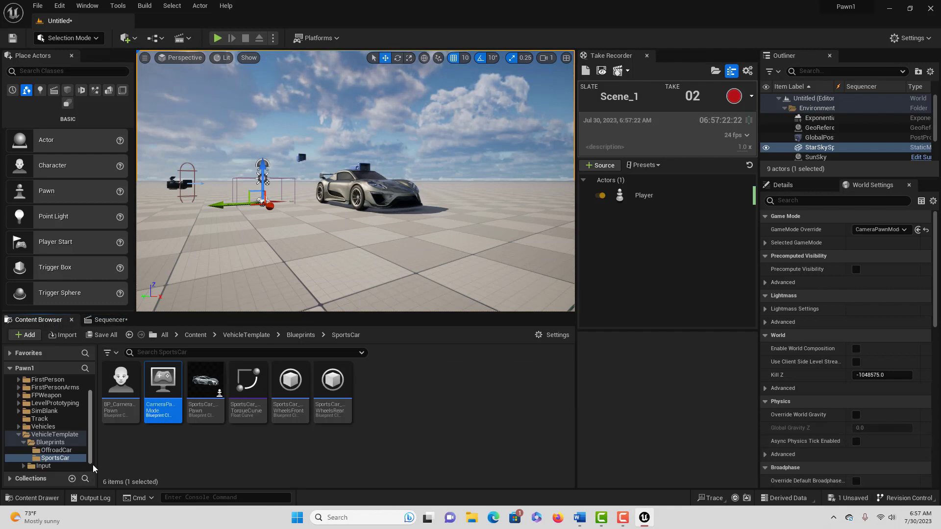
{"action": "scroll", "coordinate": [91, 456], "scroll_direction": "up", "scroll_amount": 2}
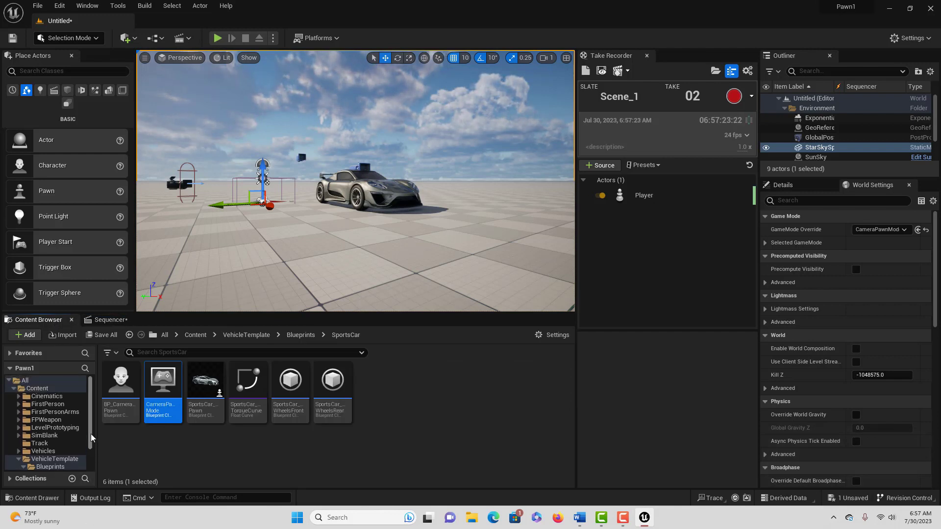
{"action": "left_click", "coordinate": [58, 398]}
{"action": "double_click", "coordinate": [123, 379]}
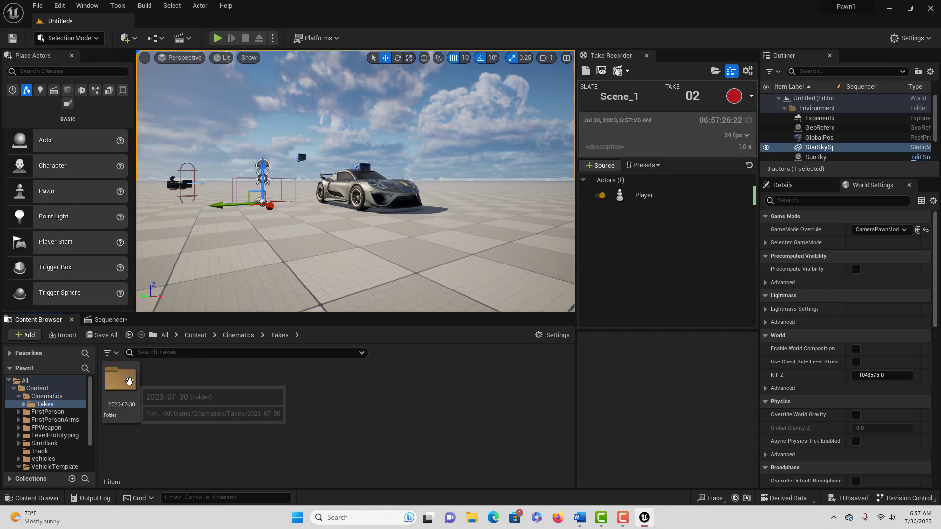
{"action": "double_click", "coordinate": [129, 382]}
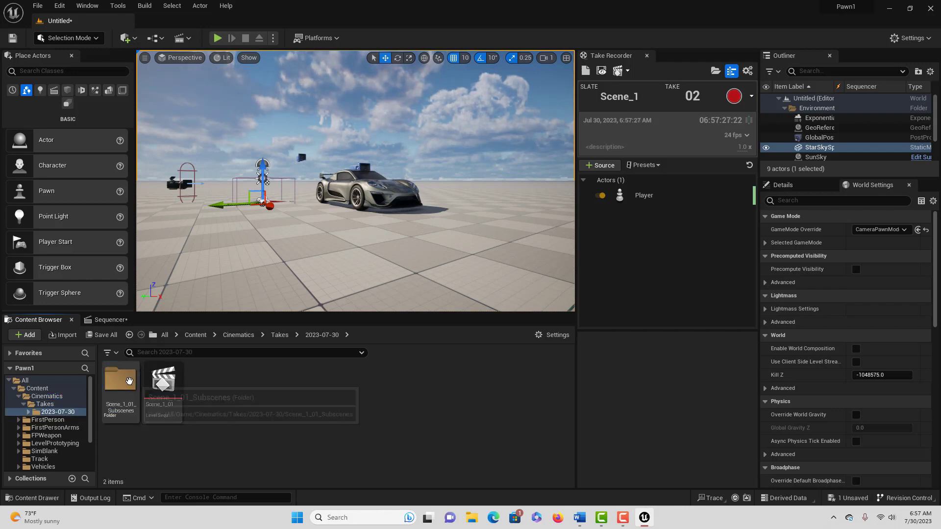
{"action": "double_click", "coordinate": [167, 385]}
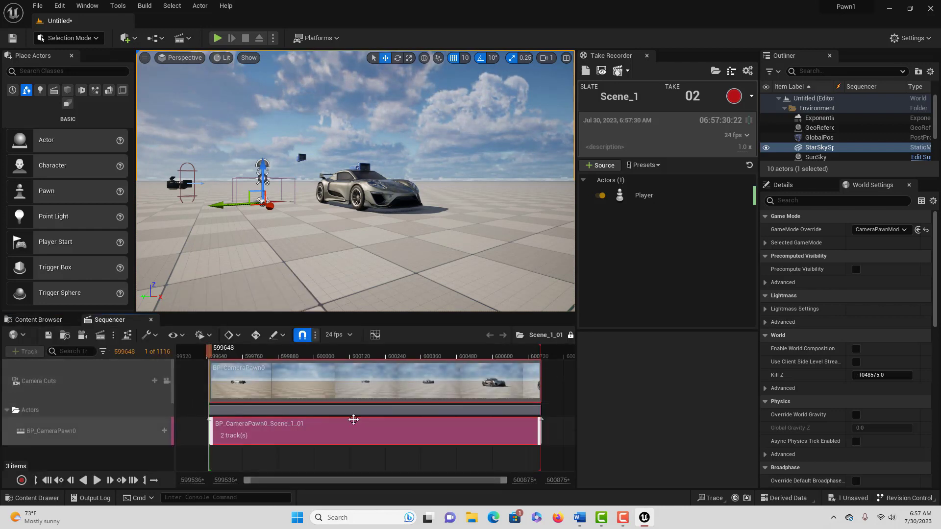
Lock to the Camera Cuts view, play and pause the take, then open Render Movie settings.
{"action": "left_click", "coordinate": [166, 383]}
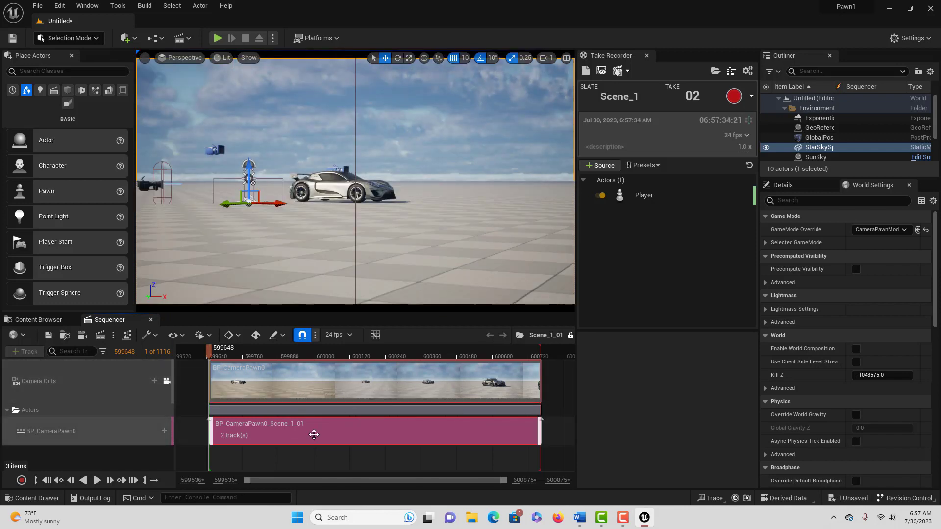
{"action": "key", "text": "space"}
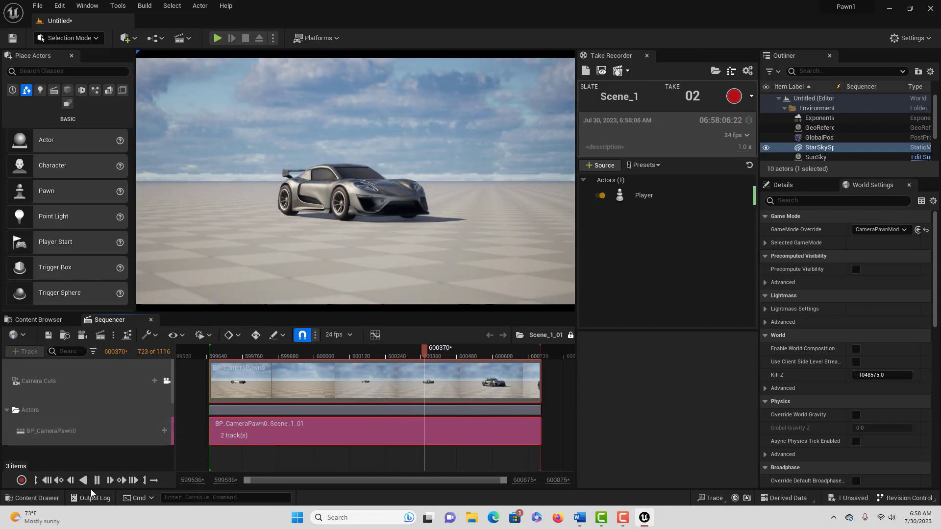
{"action": "left_click", "coordinate": [97, 480]}
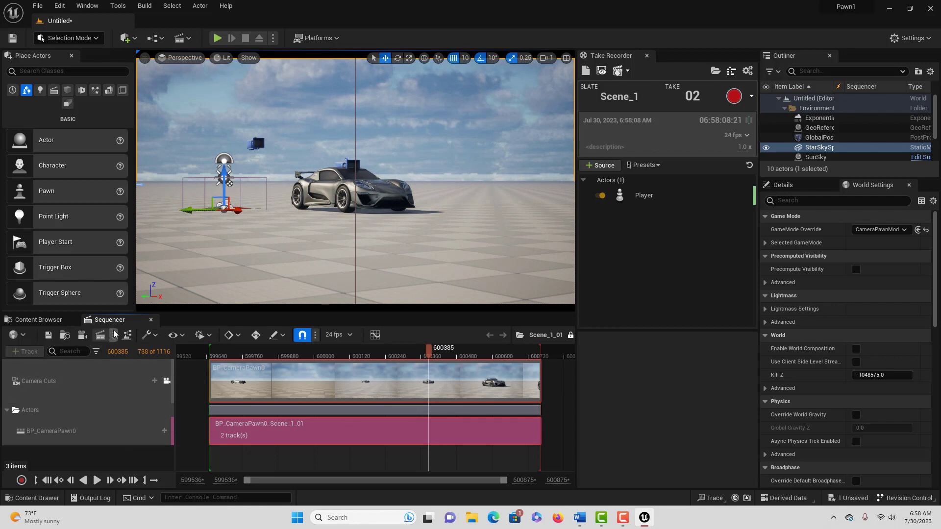
{"action": "left_click", "coordinate": [100, 335]}
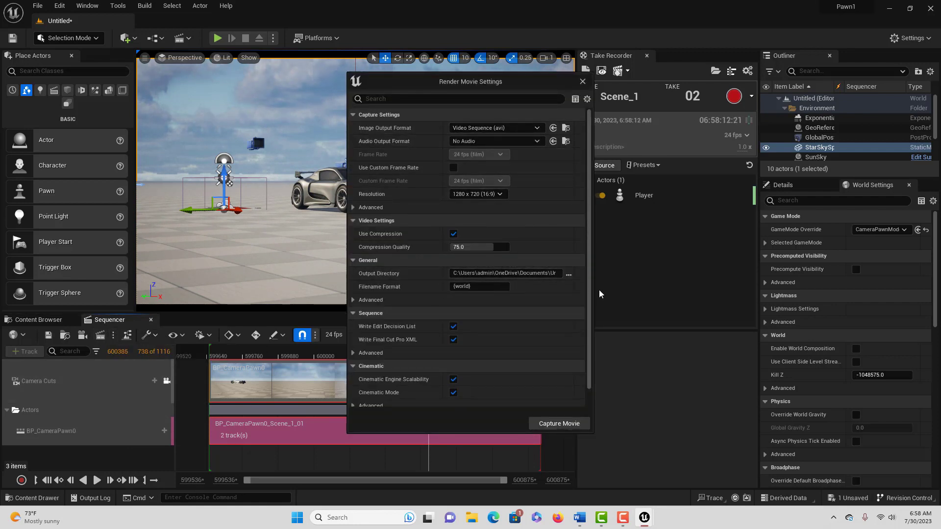
Disable Use Compression and capture the 1280 x 720 AVI movie, declining to save the level.
{"action": "left_click", "coordinate": [453, 234]}
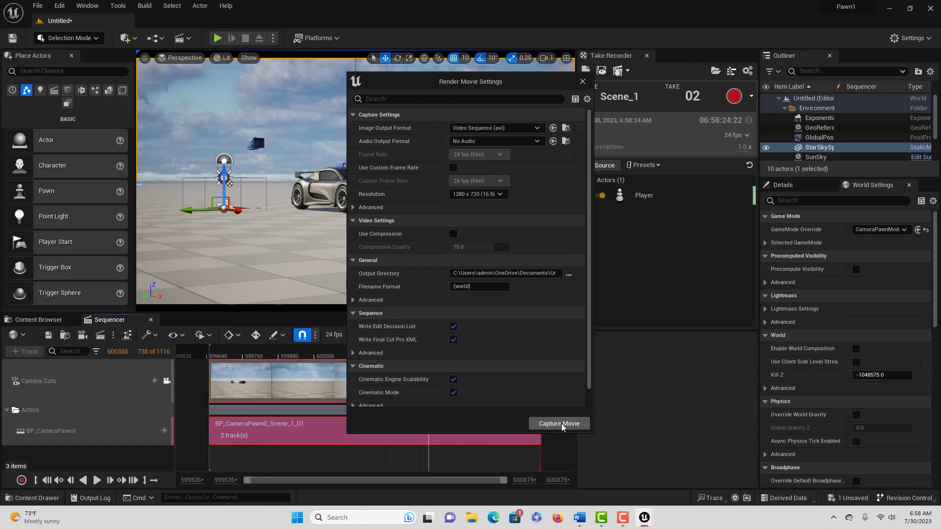
{"action": "left_click", "coordinate": [559, 424]}
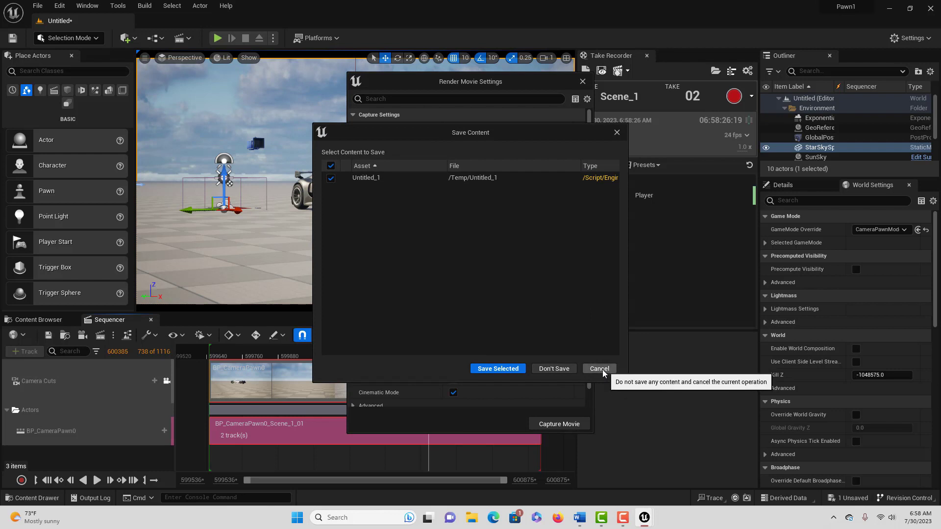
{"action": "left_click", "coordinate": [559, 368]}
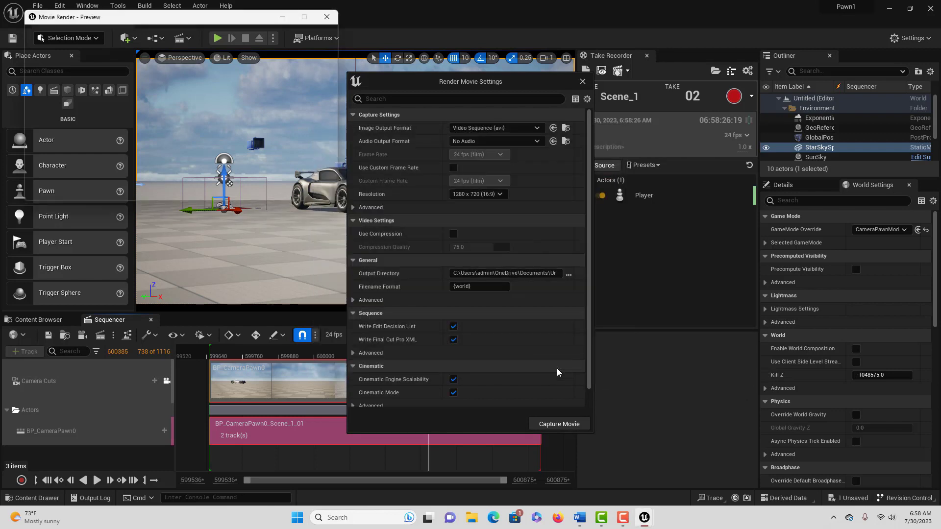